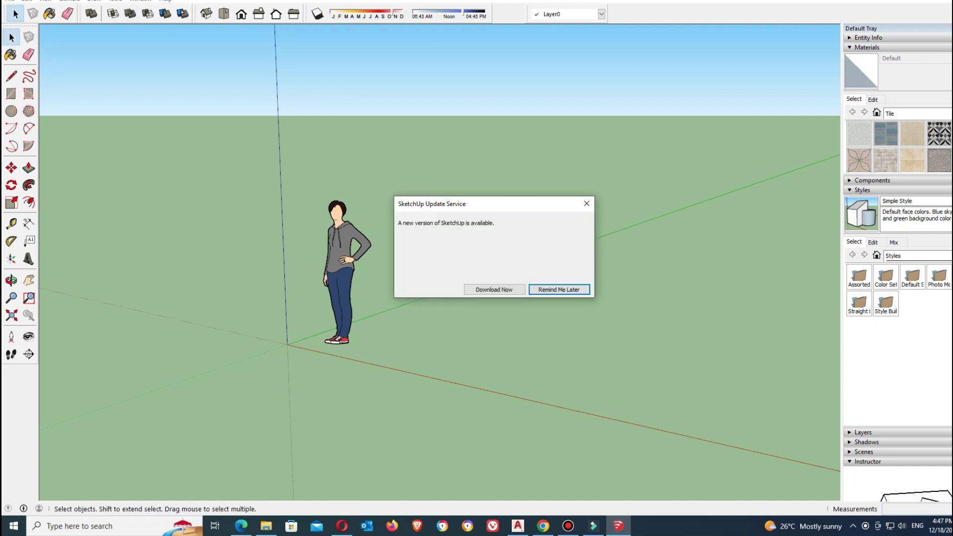
Postpone the available SketchUp update.
{"action": "left_click", "coordinate": [558, 289]}
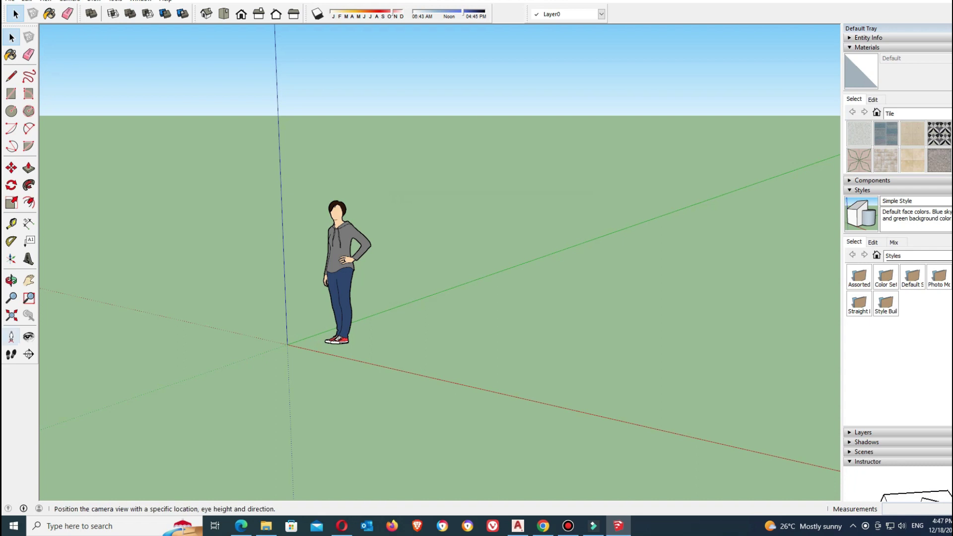
{"action": "left_click", "coordinate": [29, 280]}
{"action": "mouse_move", "coordinate": [397, 248]}
{"action": "left_mouse_down"}
{"action": "mouse_move", "coordinate": [320, 268]}
{"action": "mouse_move", "coordinate": [125, 279]}
{"action": "mouse_move", "coordinate": [224, 263]}
{"action": "mouse_move", "coordinate": [171, 275]}
{"action": "mouse_move", "coordinate": [198, 267]}
{"action": "left_mouse_up"}
{"action": "left_click", "coordinate": [15, 14]}
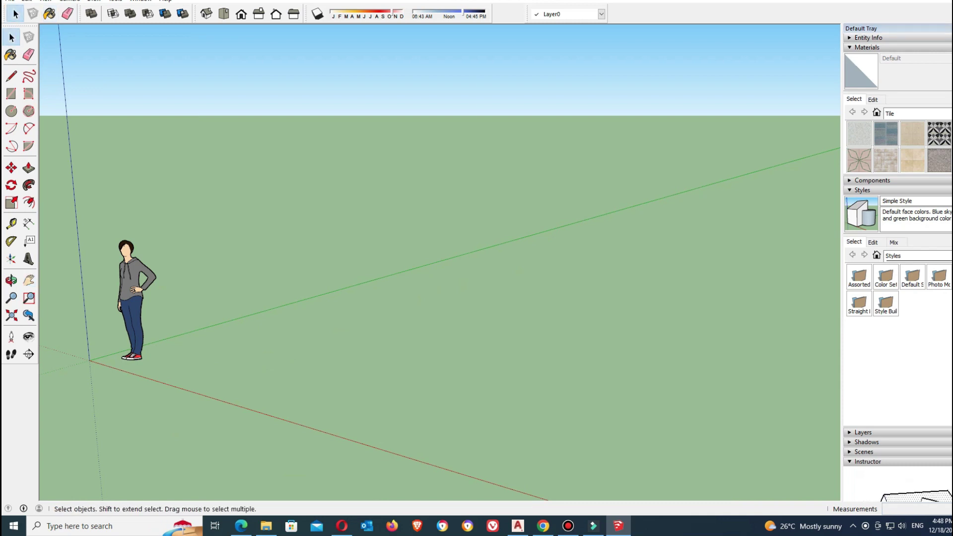
{"action": "scroll", "coordinate": [358, 283], "scroll_direction": "down", "scroll_amount": 4}
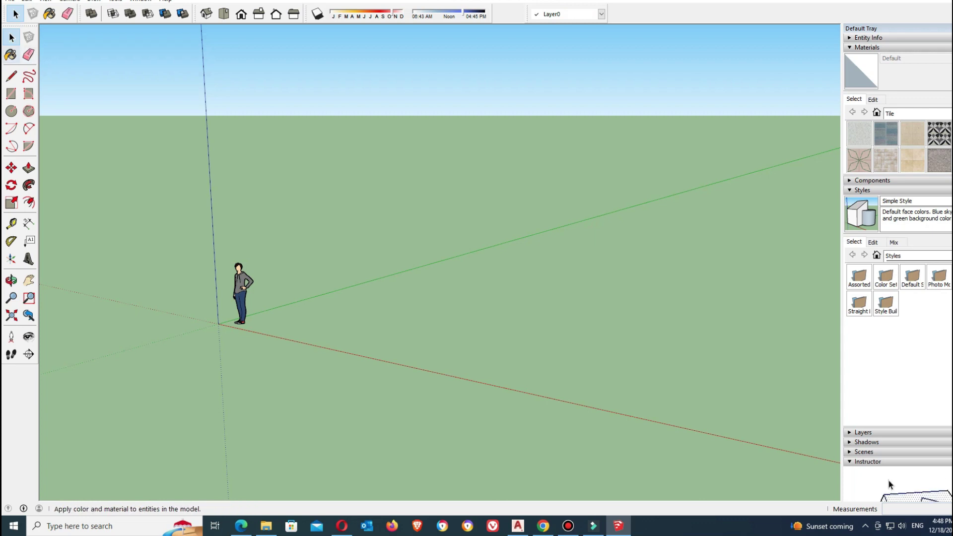
Erase the standing human figure with the Eraser, and undo the deletion.
{"action": "left_click", "coordinate": [28, 55]}
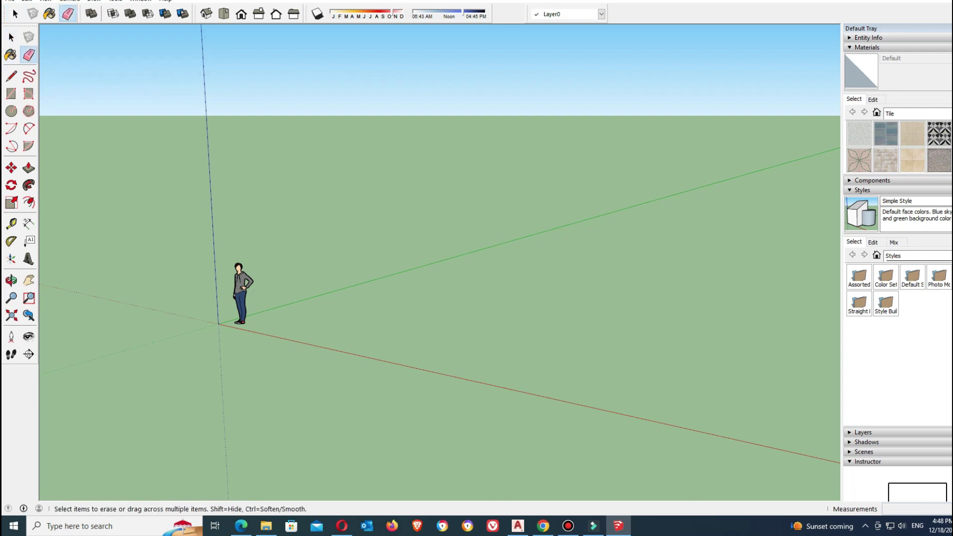
{"action": "left_click", "coordinate": [241, 293]}
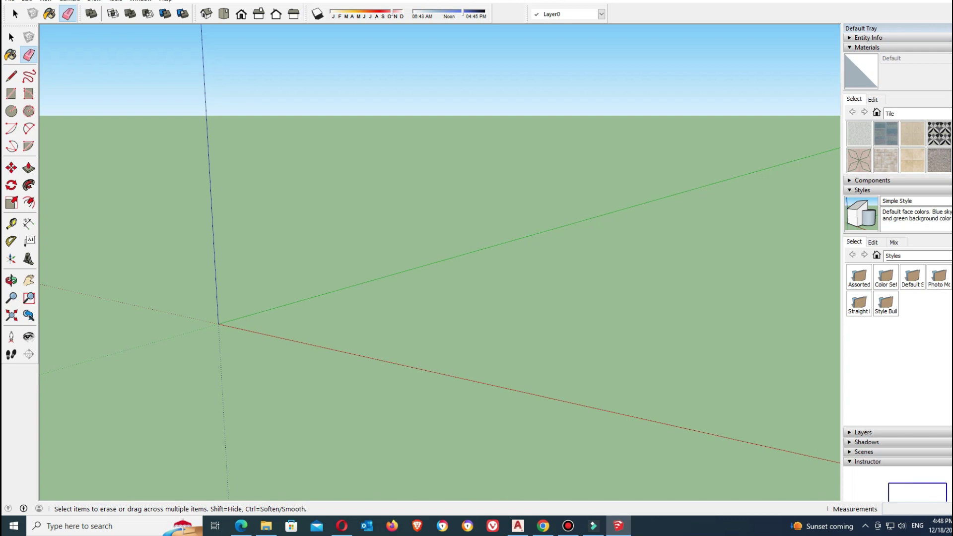
{"action": "key", "text": "ctrl+z"}
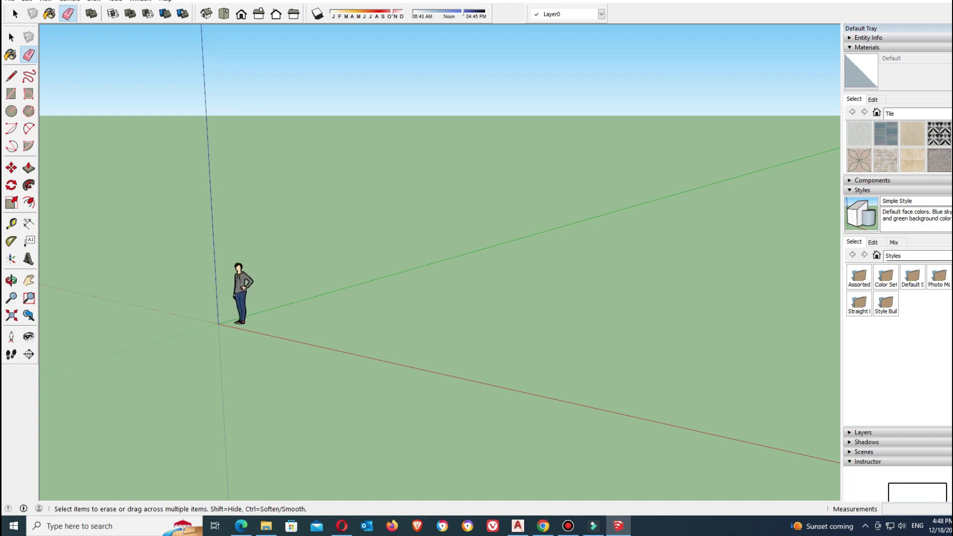
Draw a closed four-sided ground face beside the figure with the Line tool, with 8 m long sides and about 5 m short sides.
{"action": "left_click", "coordinate": [11, 75]}
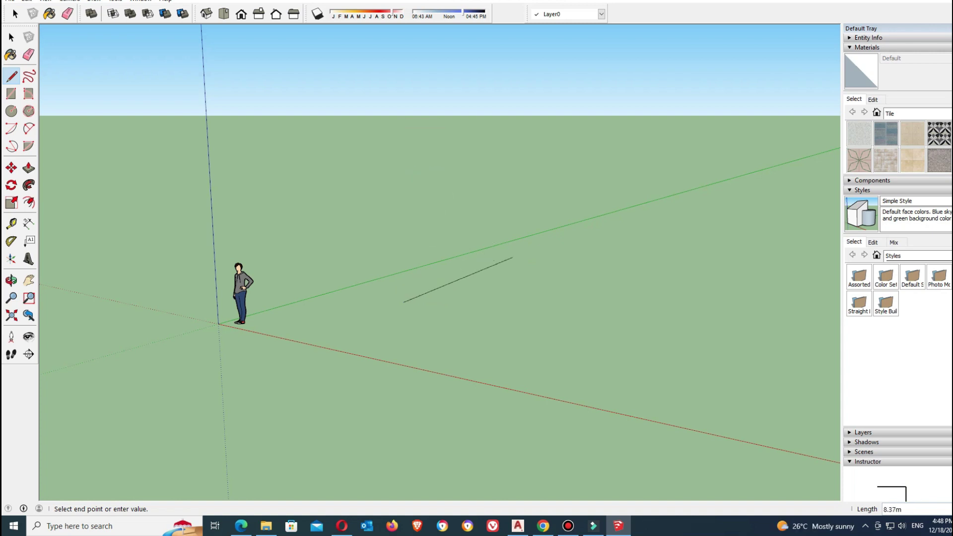
{"action": "type", "text": "8"}
{"action": "key", "text": "Return"}
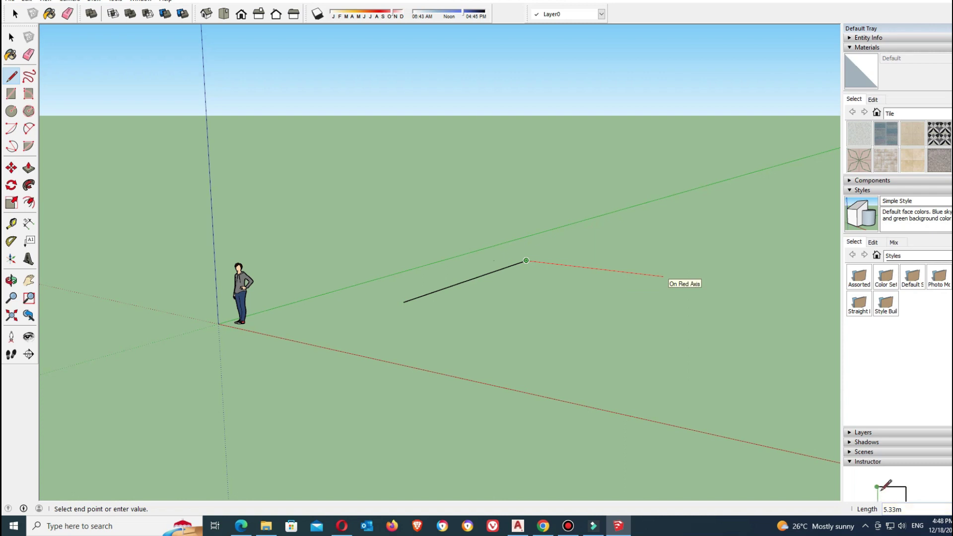
{"action": "left_click", "coordinate": [653, 275]}
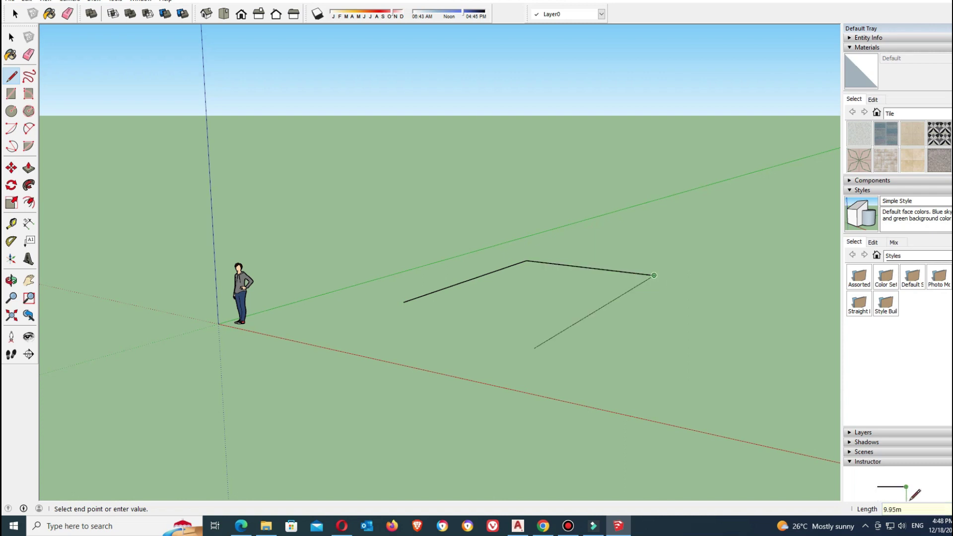
{"action": "type", "text": "8"}
{"action": "key", "text": "Return"}
{"action": "left_click", "coordinate": [404, 302]}
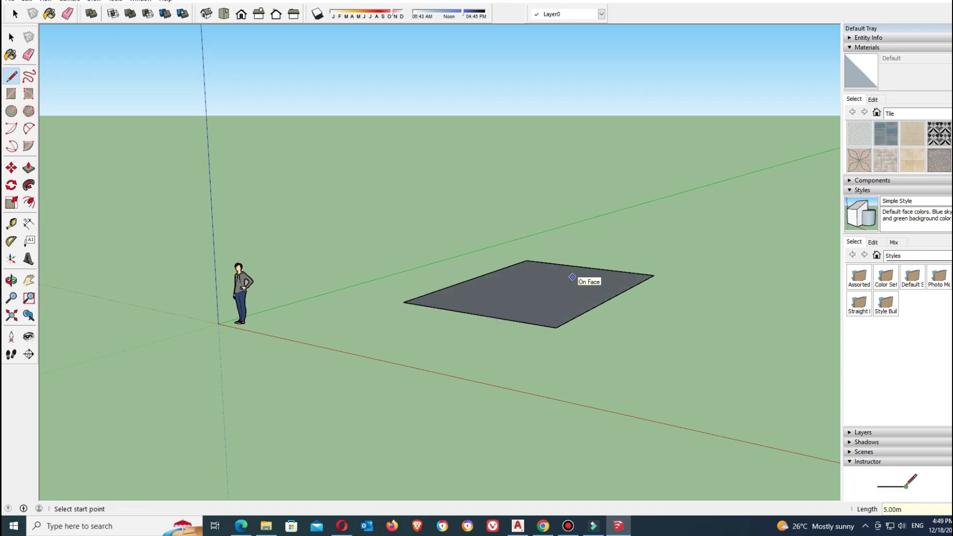
Select the new ground face, and clear the selection.
{"action": "left_click", "coordinate": [11, 37]}
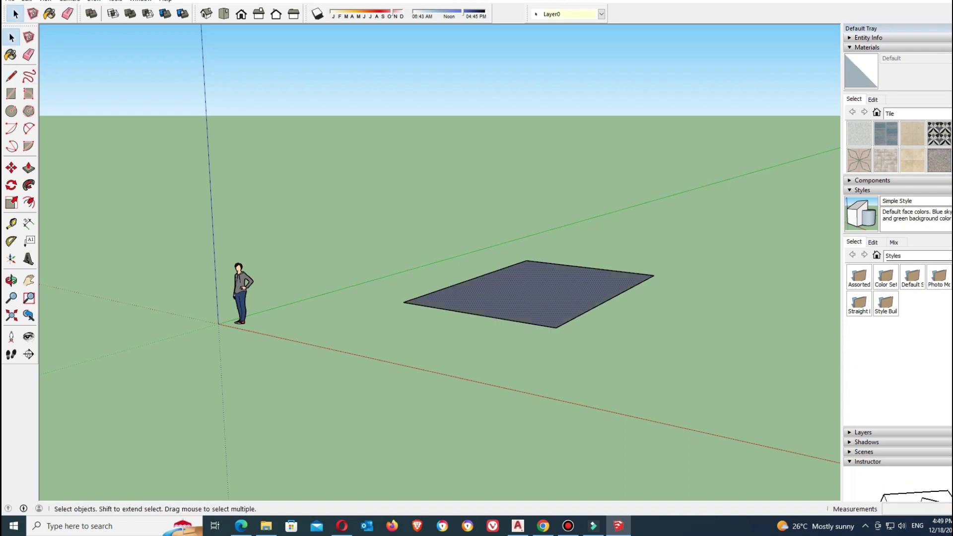
{"action": "left_click", "coordinate": [560, 373]}
{"action": "left_click", "coordinate": [529, 295]}
{"action": "left_click", "coordinate": [561, 372]}
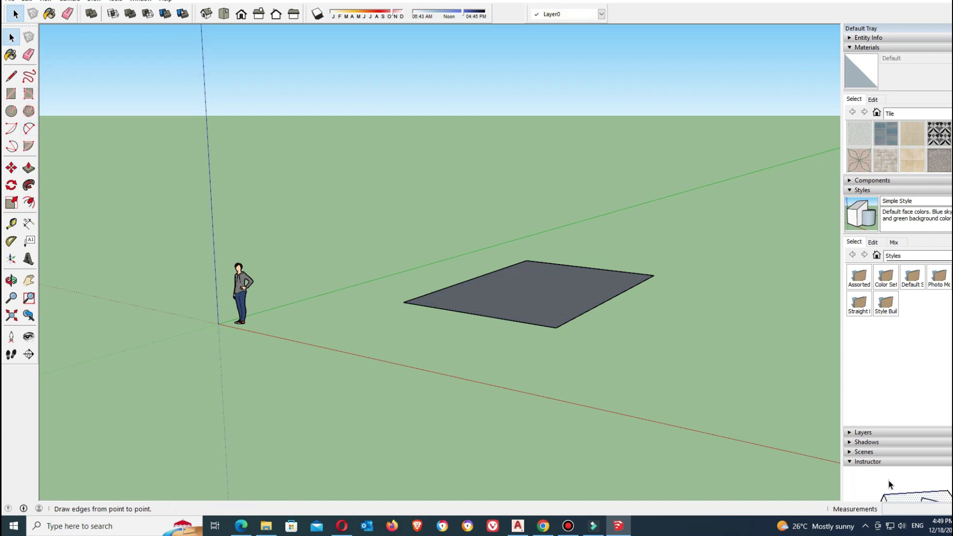
Draw wavy curves behind the ground face with the Freehand tool, and leave them deselected.
{"action": "left_click", "coordinate": [29, 76]}
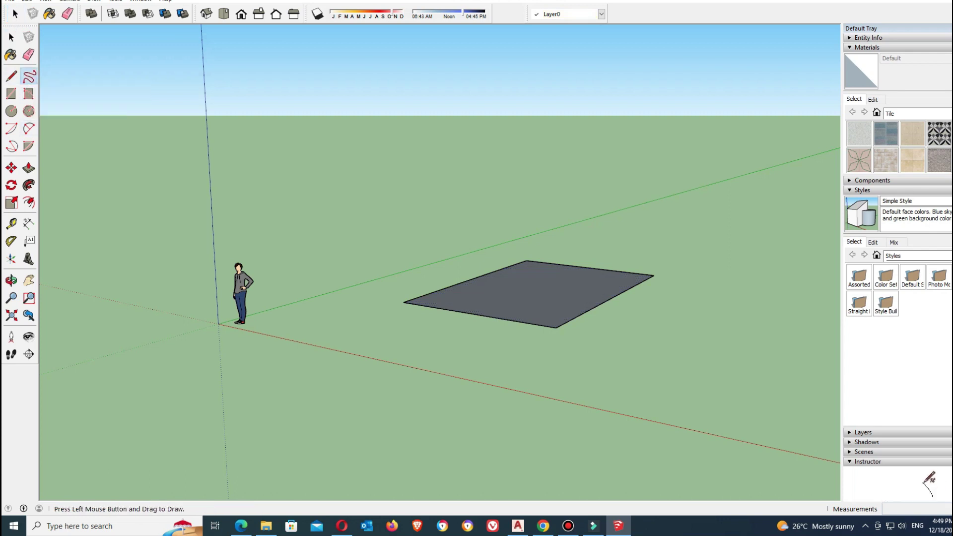
{"action": "left_click_drag", "start_coordinate": [365, 242], "coordinate": [397, 245]}
{"action": "mouse_move", "coordinate": [415, 205]}
{"action": "left_mouse_down"}
{"action": "mouse_move", "coordinate": [441, 237]}
{"action": "mouse_move", "coordinate": [466, 174]}
{"action": "left_mouse_up"}
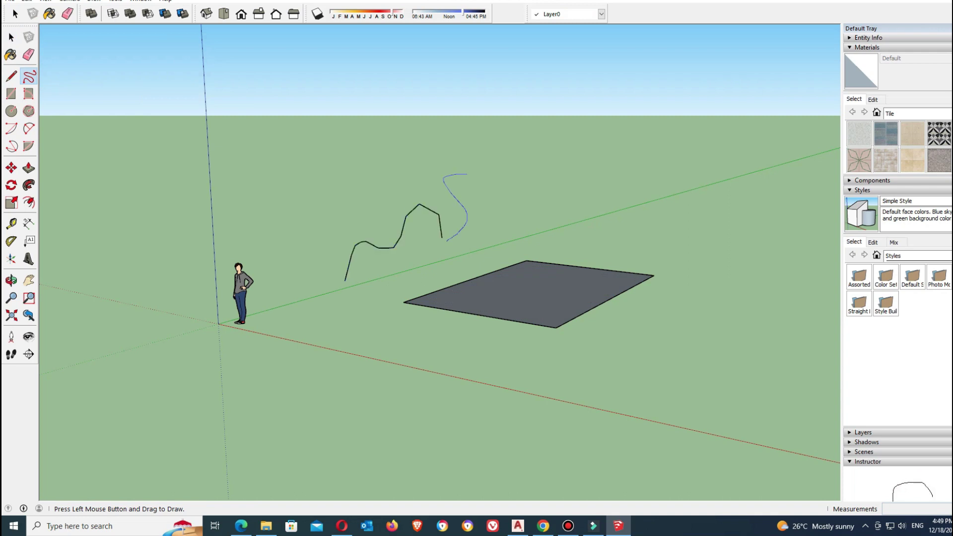
{"action": "mouse_move", "coordinate": [501, 224]}
{"action": "left_mouse_down"}
{"action": "mouse_move", "coordinate": [531, 180]}
{"action": "mouse_move", "coordinate": [421, 160]}
{"action": "mouse_move", "coordinate": [372, 201]}
{"action": "mouse_move", "coordinate": [326, 267]}
{"action": "mouse_move", "coordinate": [407, 262]}
{"action": "mouse_move", "coordinate": [477, 224]}
{"action": "left_mouse_up"}
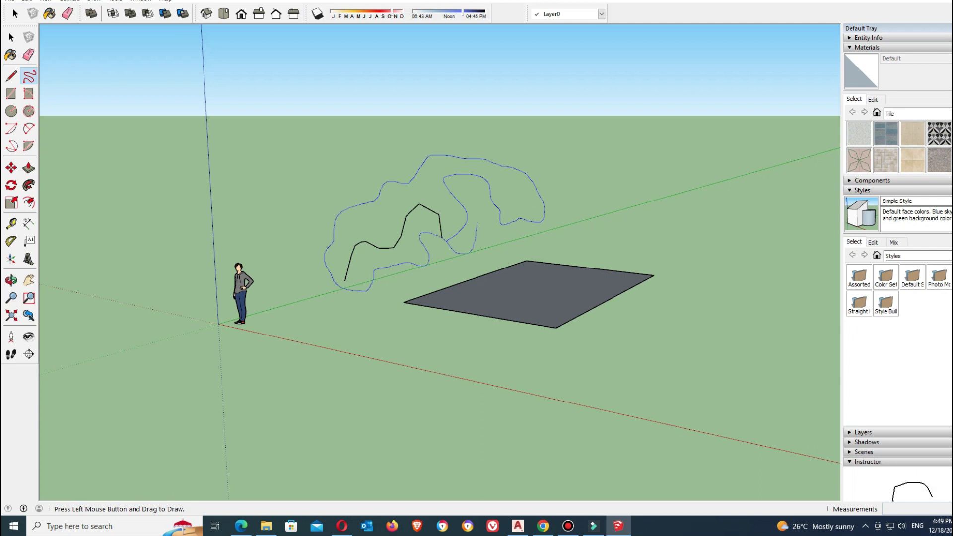
{"action": "left_click_drag", "start_coordinate": [559, 209], "coordinate": [556, 188]}
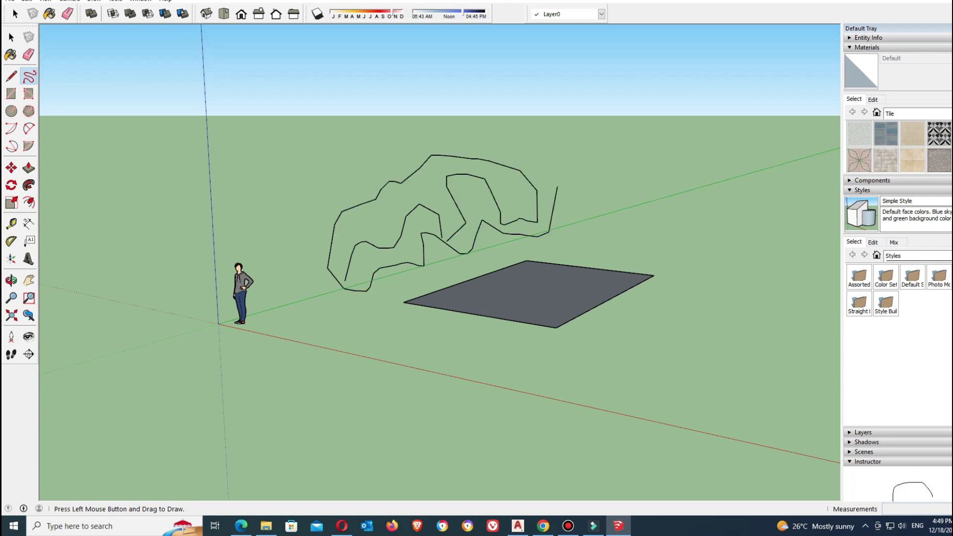
{"action": "key", "text": "space"}
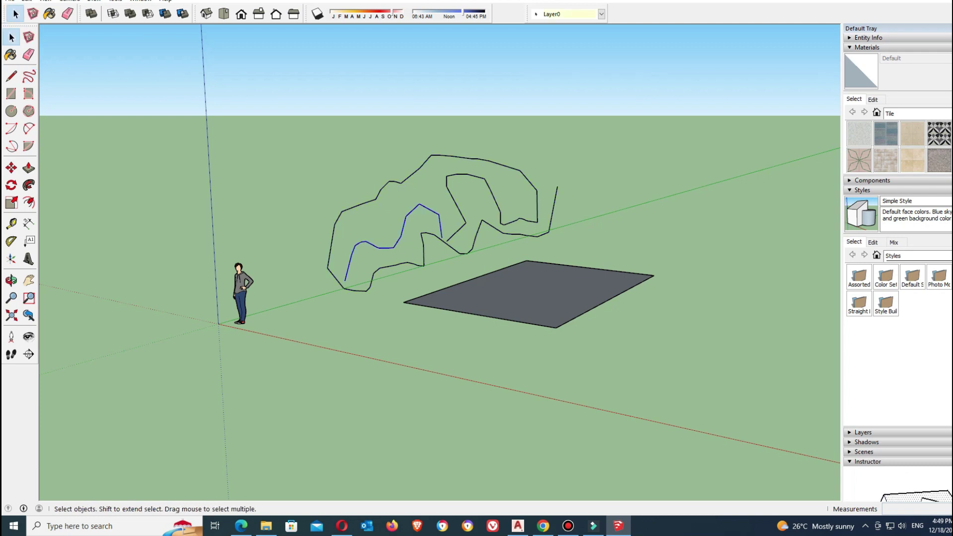
{"action": "key", "text": "ctrl+t"}
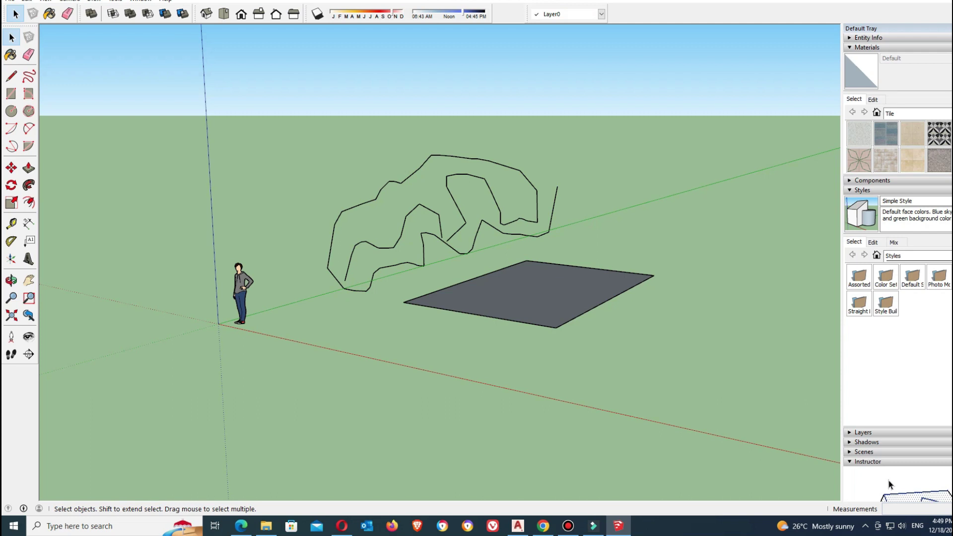
Draw two narrow upright rectangles above the figure and a horizontal rectangle about 9.04 m by 6.28 m behind it.
{"action": "left_click", "coordinate": [11, 94]}
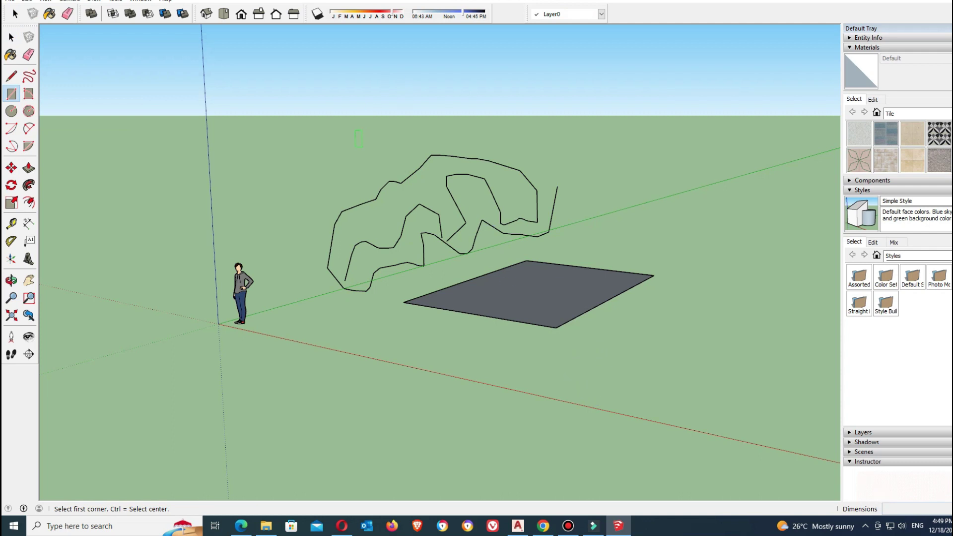
{"action": "left_click", "coordinate": [355, 146]}
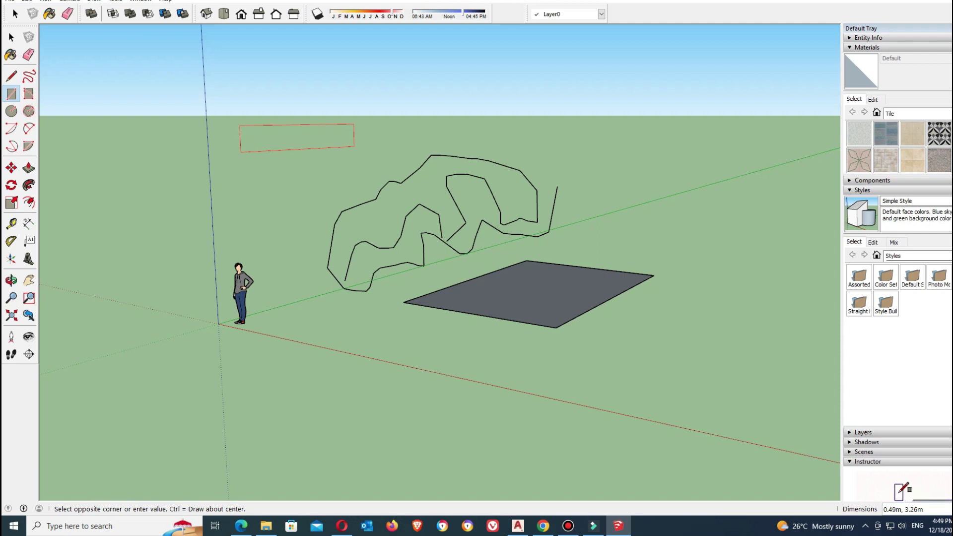
{"action": "left_click", "coordinate": [241, 152]}
{"action": "left_click", "coordinate": [262, 162]}
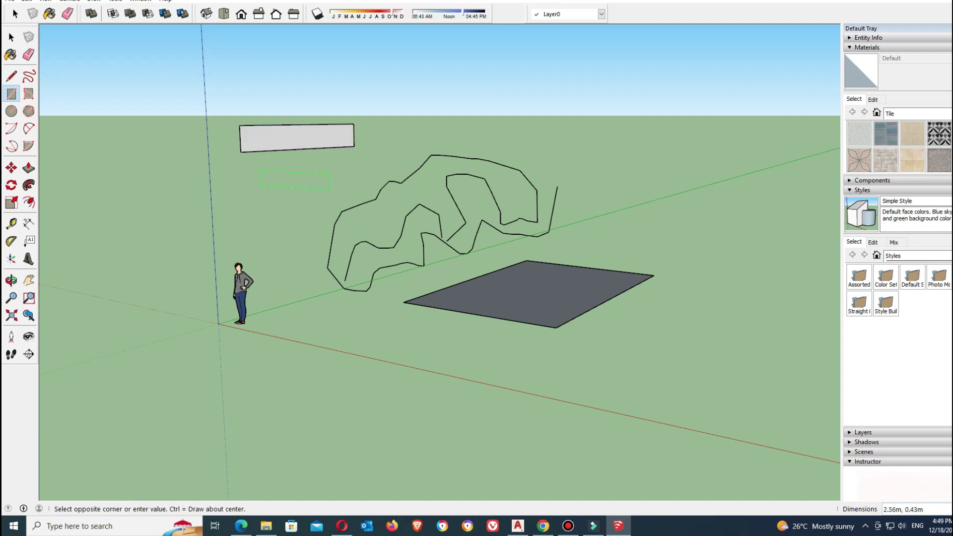
{"action": "left_click", "coordinate": [323, 189]}
{"action": "left_click", "coordinate": [251, 219]}
{"action": "left_click", "coordinate": [289, 253]}
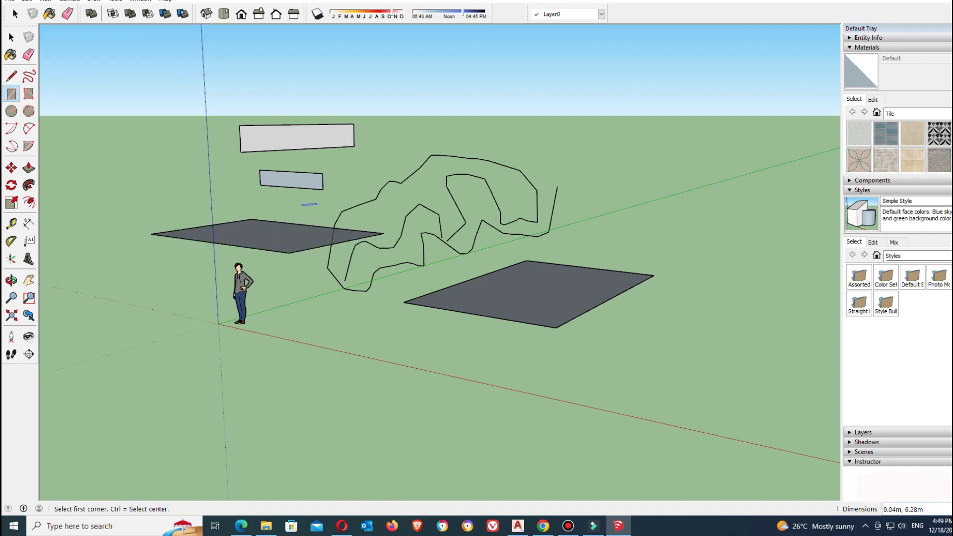
Draw a horizontal strip about 8.36 m by 2.11 m and an upright rectangle about 8.29 m by 6.37 m beyond the ground face.
{"action": "scroll", "coordinate": [250, 183], "scroll_direction": "down", "scroll_amount": 3}
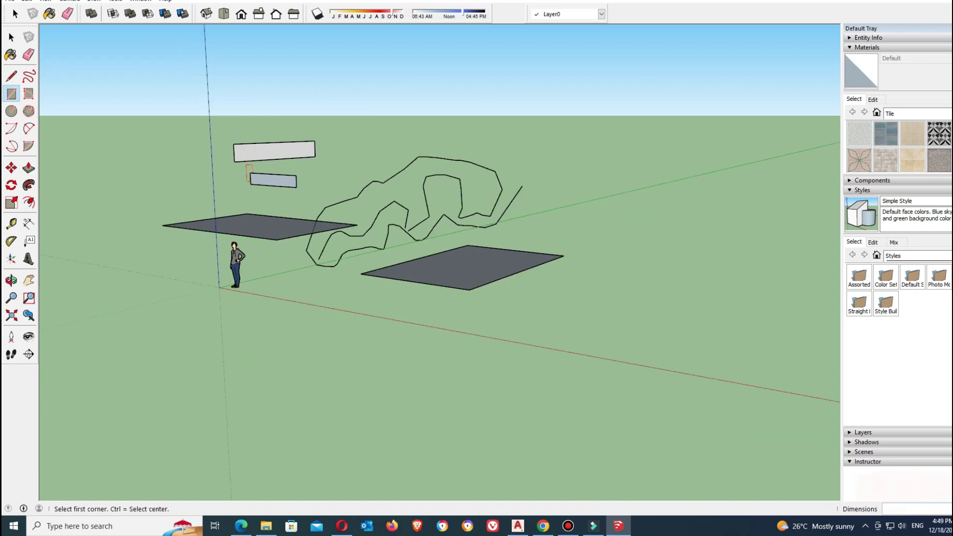
{"action": "left_click", "coordinate": [583, 243]}
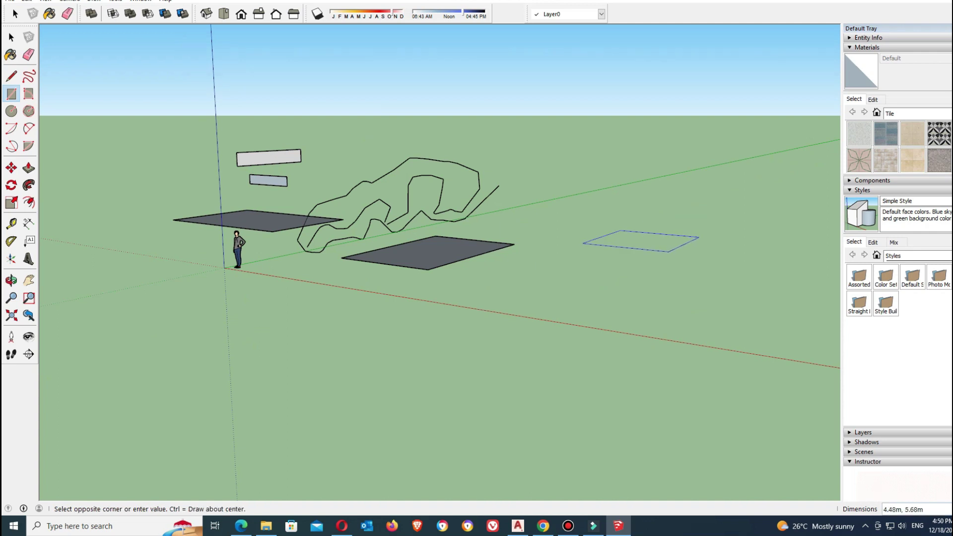
{"action": "left_click", "coordinate": [758, 255]}
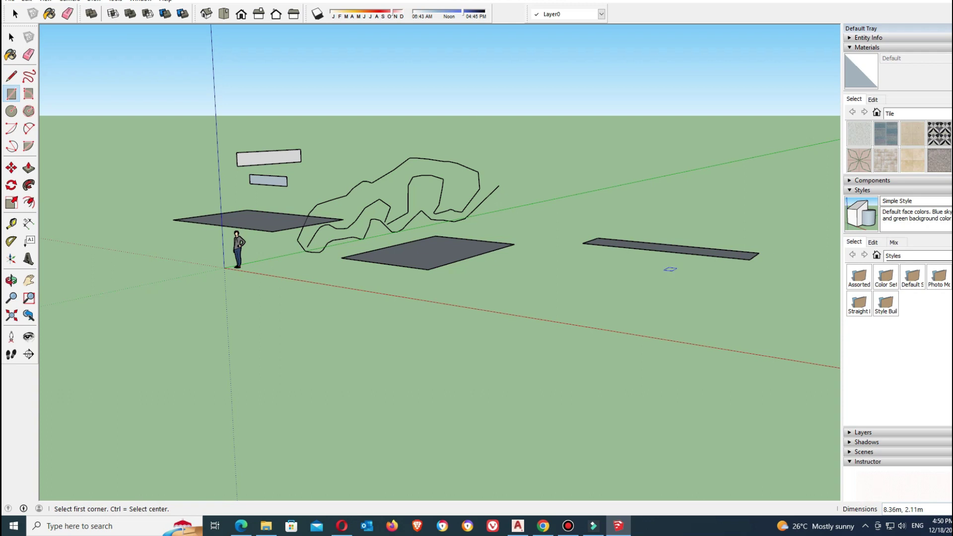
{"action": "left_click", "coordinate": [608, 203]}
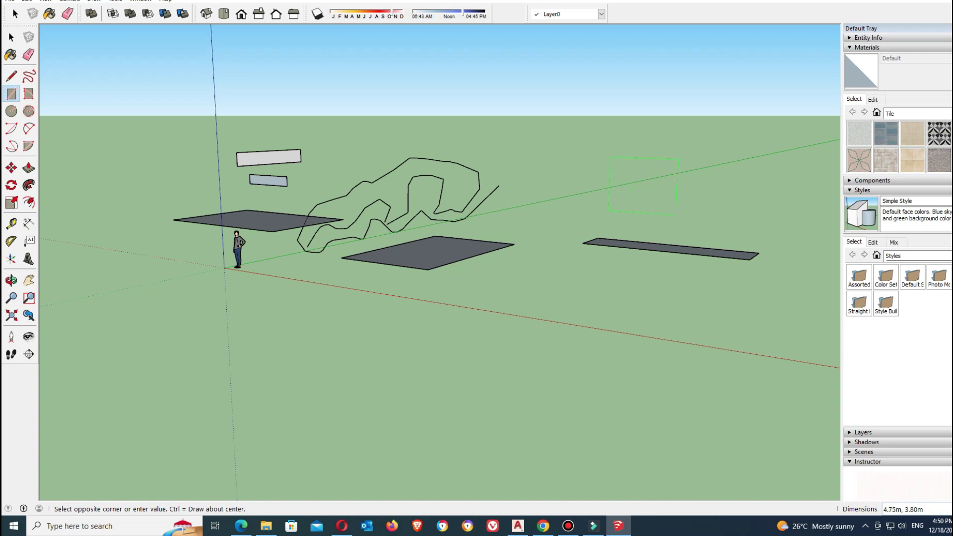
{"action": "left_click", "coordinate": [736, 121]}
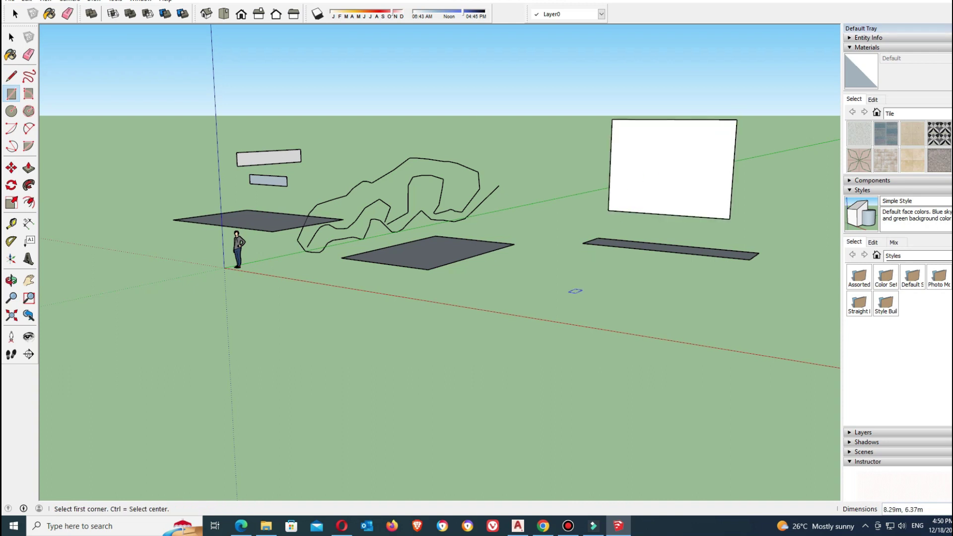
Draw a horizontal rectangle about 4.76 m by 8.48 m beside the ground face and a small upright rectangle above it.
{"action": "left_click", "coordinate": [563, 286]}
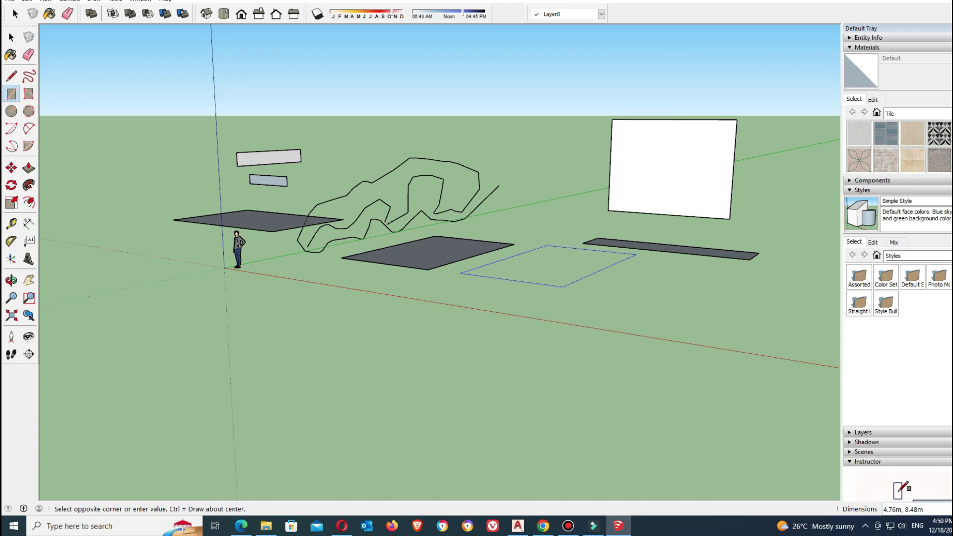
{"action": "left_click", "coordinate": [548, 246]}
{"action": "left_click", "coordinate": [494, 126]}
{"action": "left_click", "coordinate": [540, 179]}
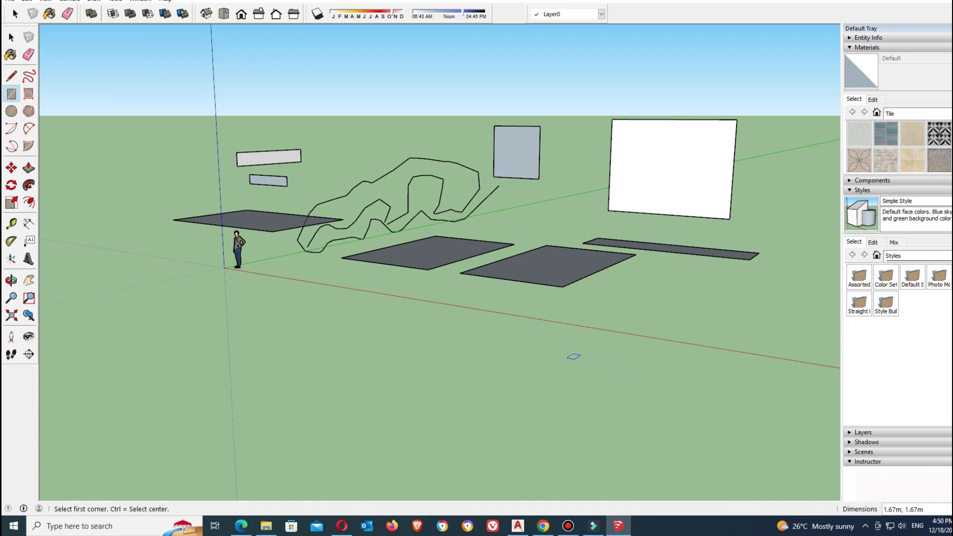
Draw another horizontal rectangle in front of the strip and two upright rectangles, about 5.90 m by 6.44 m and 2.95 m by 7.16 m.
{"action": "left_click", "coordinate": [627, 310]}
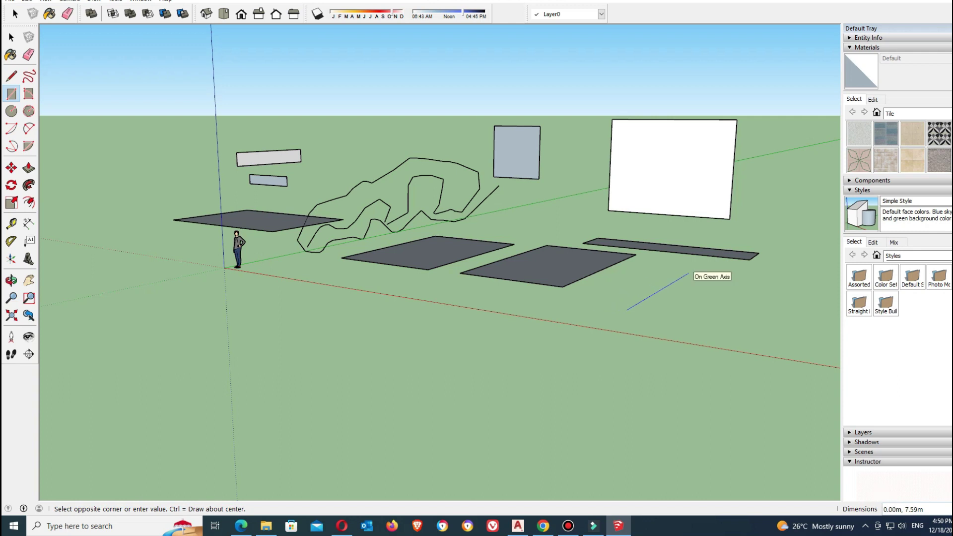
{"action": "left_click", "coordinate": [778, 303]}
{"action": "left_click", "coordinate": [574, 315]}
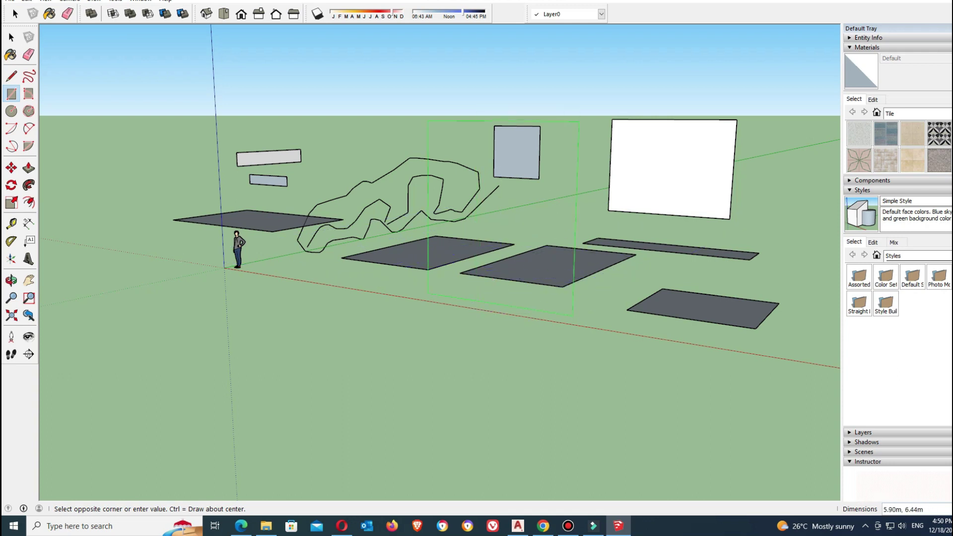
{"action": "left_click", "coordinate": [428, 121]}
{"action": "left_click", "coordinate": [270, 164]}
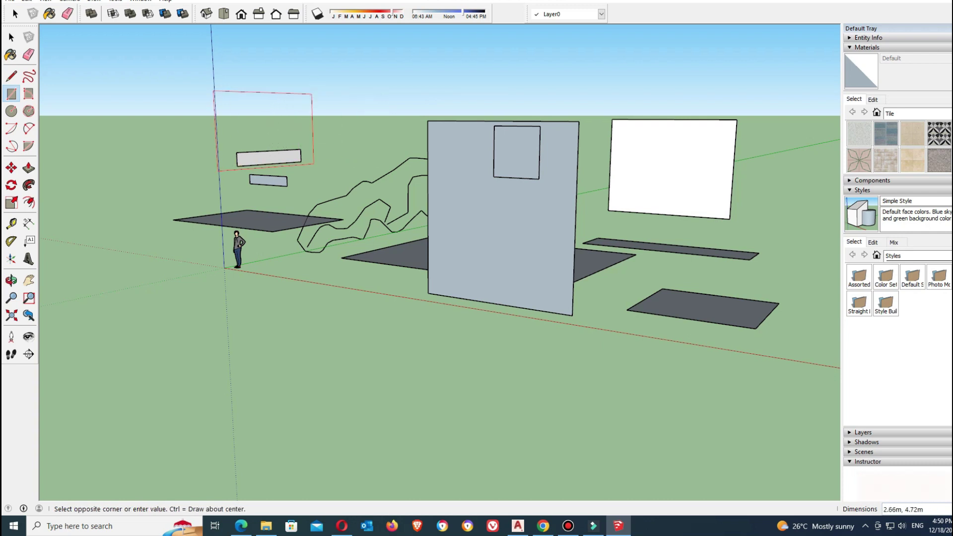
{"action": "left_click", "coordinate": [150, 89]}
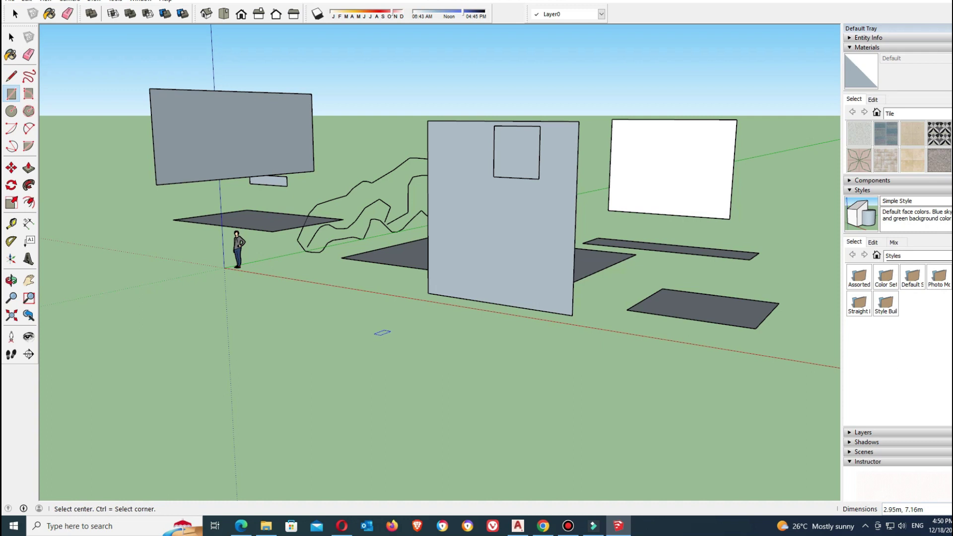
Undo all the rectangles and the large freehand outline, back to the line-drawn ground face and the first freehand curve.
{"action": "key", "text": "ctrl+z"}
{"action": "key", "text": "ctrl+z"}
{"action": "key", "text": "ctrl+z"}
{"action": "key", "text": "ctrl+z"}
{"action": "key", "text": "ctrl+z"}
{"action": "key", "text": "ctrl+z"}
{"action": "key", "text": "ctrl+z"}
{"action": "key", "text": "ctrl+z"}
{"action": "key", "text": "ctrl+z"}
{"action": "key", "text": "ctrl+z"}
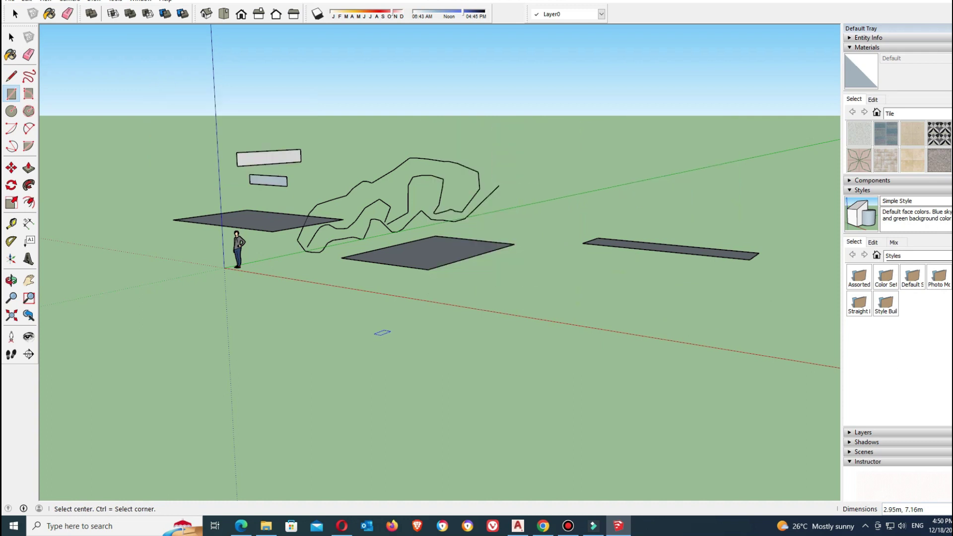
{"action": "key", "text": "ctrl+z"}
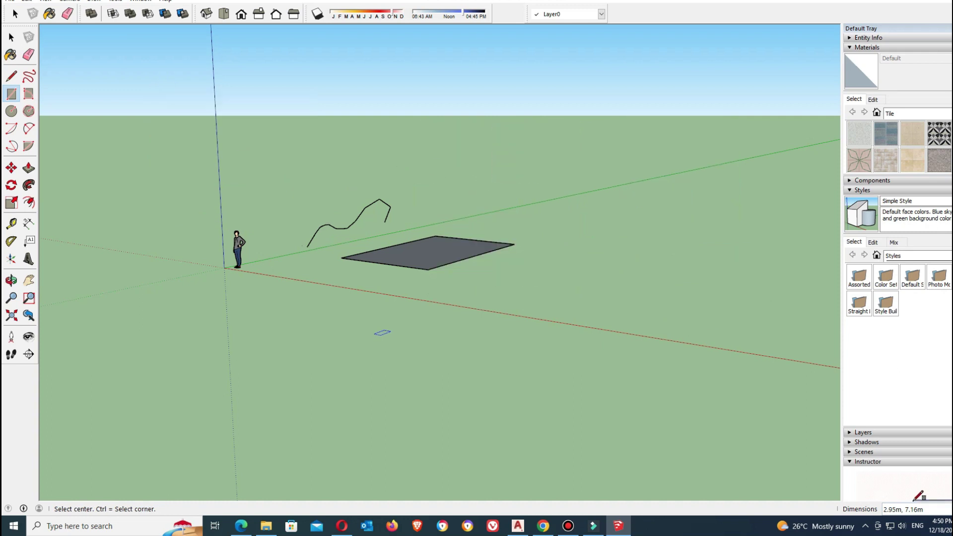
Undo the remaining freehand curve and draw a horizontal circle of 2 m radius beside the ground face.
{"action": "key", "text": "ctrl+z"}
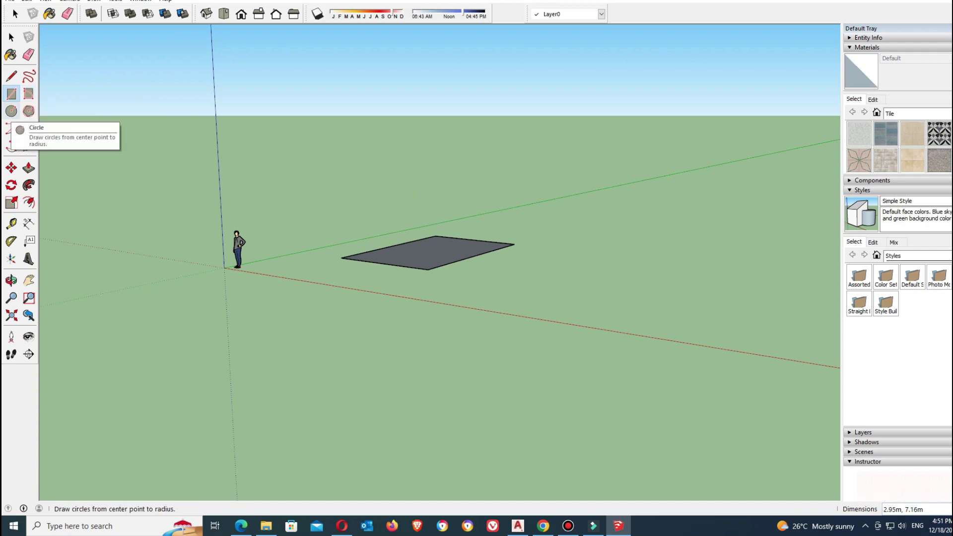
{"action": "left_click", "coordinate": [11, 110]}
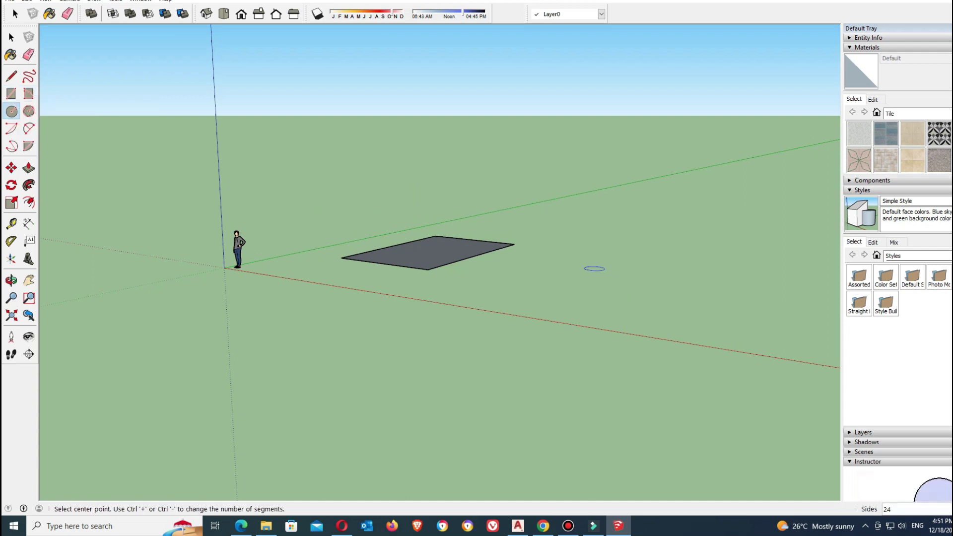
{"action": "left_click", "coordinate": [594, 269]}
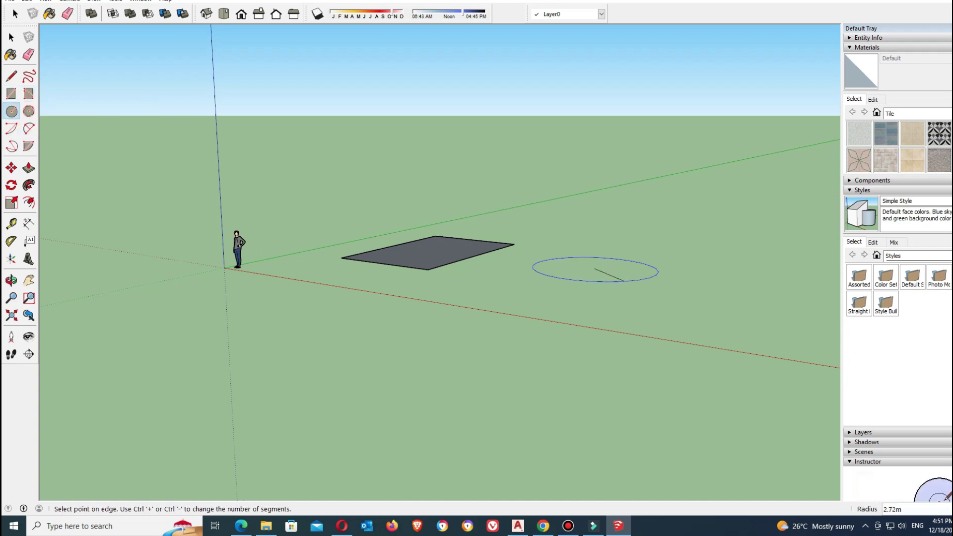
{"action": "type", "text": "2"}
{"action": "key", "text": "Return"}
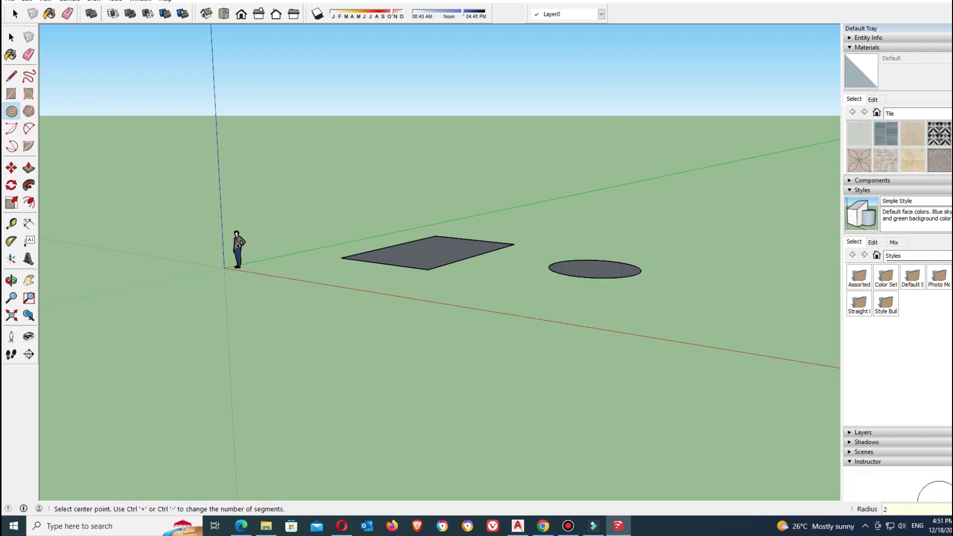
Draw two upright circles of 2 m radius, one facing the green axis above the horizontal circle and one facing the red axis at the blue axis.
{"action": "left_click", "coordinate": [592, 177]}
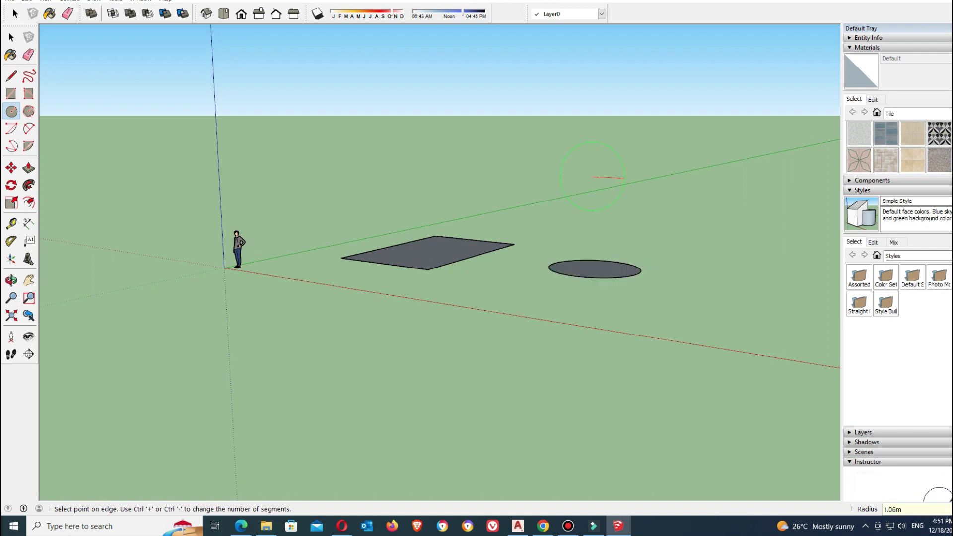
{"action": "type", "text": "2"}
{"action": "key", "text": "Return"}
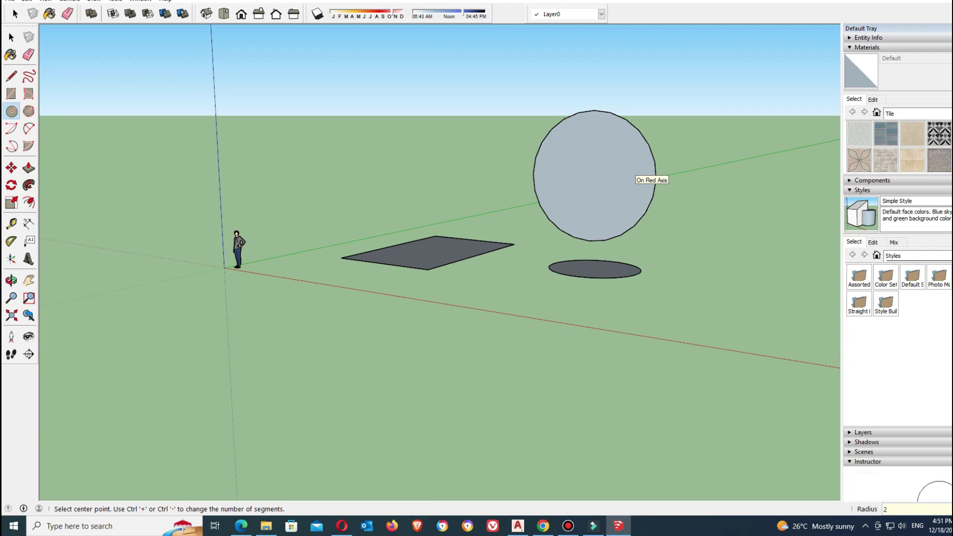
{"action": "left_click", "coordinate": [214, 142]}
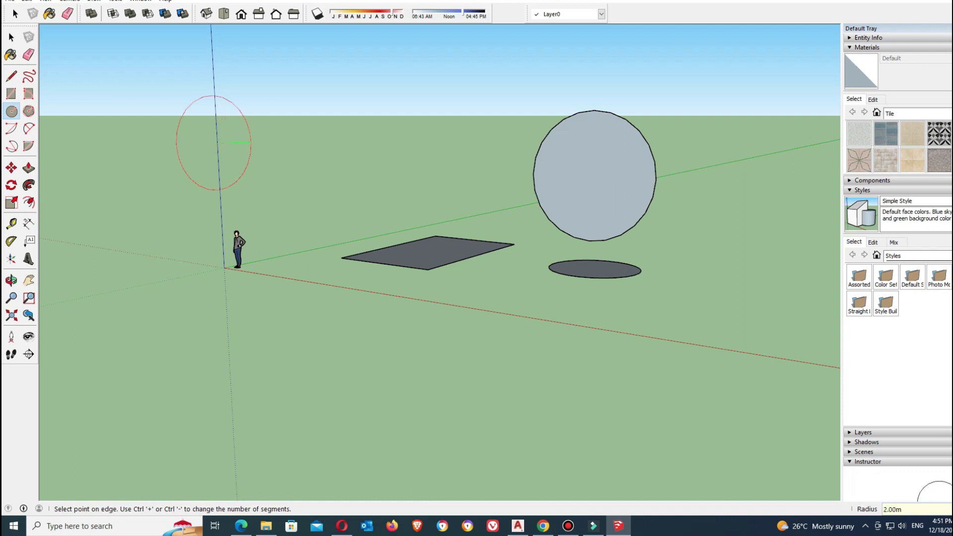
{"action": "type", "text": "2"}
{"action": "key", "text": "Return"}
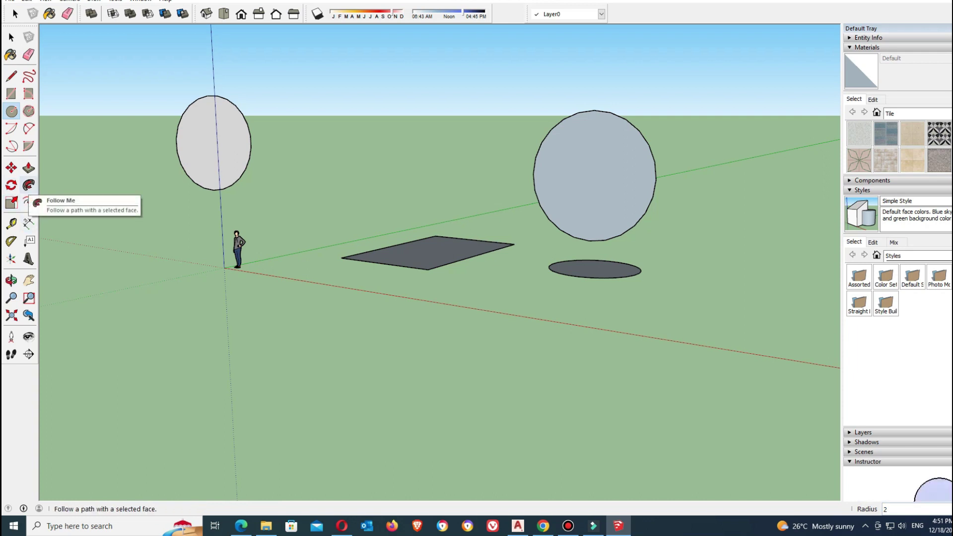
Draw a horizontal hexagon with a 3 m inscribed radius in front of the rectangular ground face.
{"action": "key", "text": "q"}
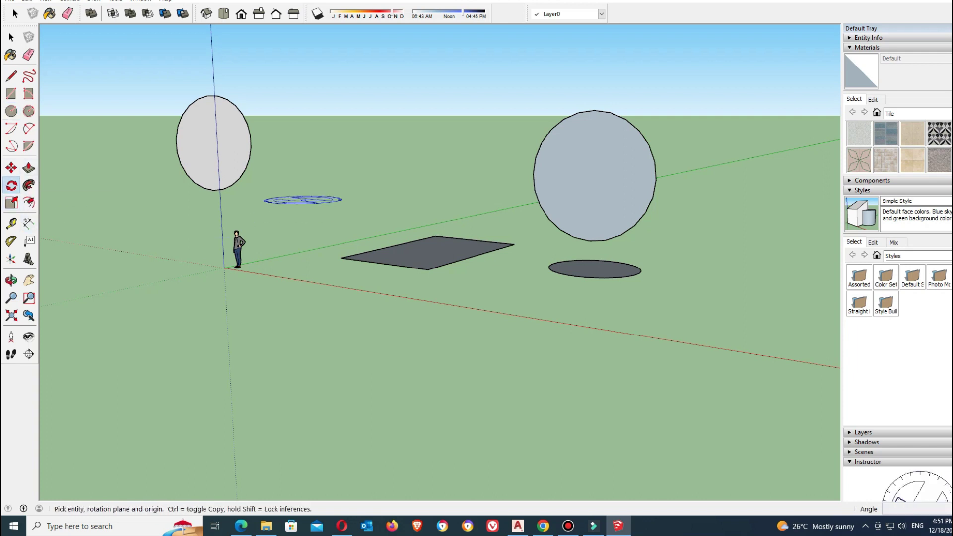
{"action": "left_click", "coordinate": [11, 281]}
{"action": "left_click_drag", "start_coordinate": [258, 199], "coordinate": [382, 288]}
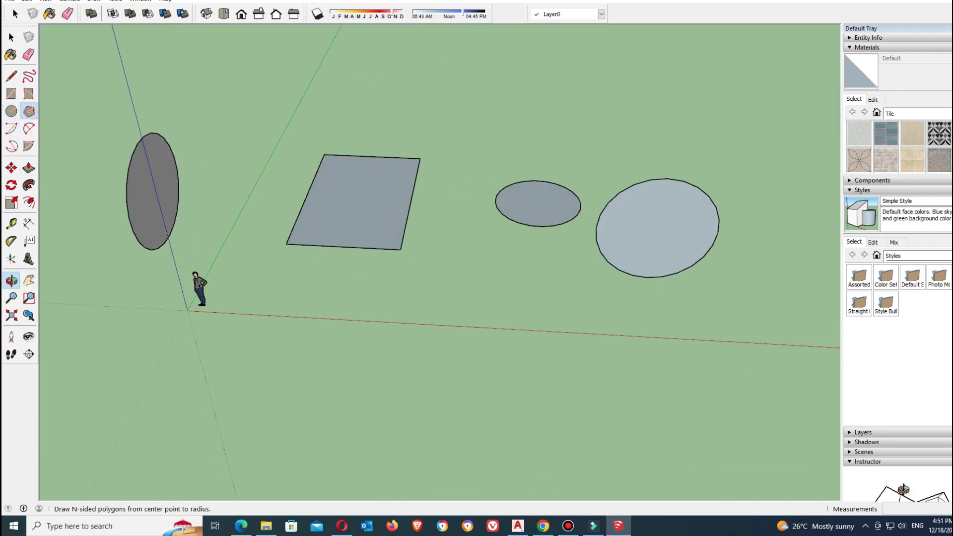
{"action": "left_click", "coordinate": [28, 110]}
{"action": "left_click", "coordinate": [439, 277]}
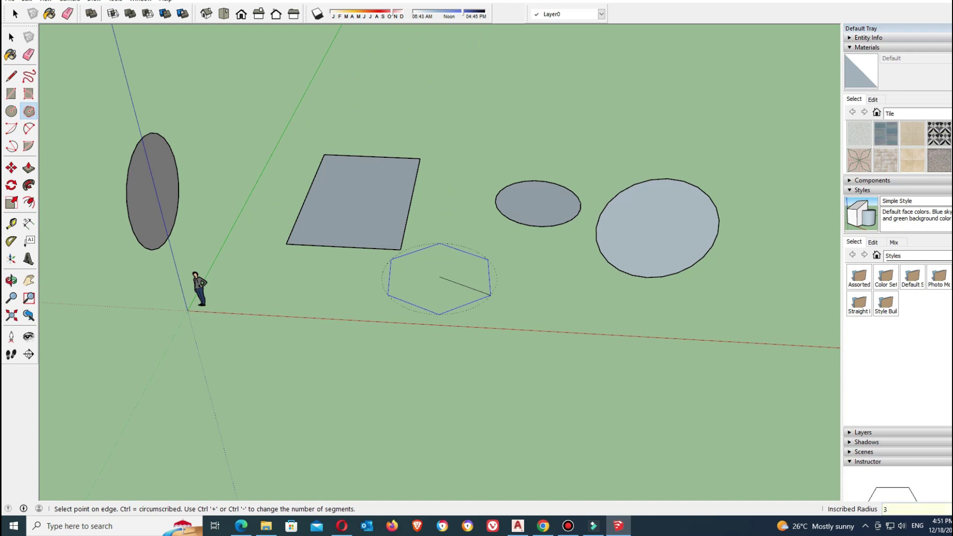
{"action": "key", "text": "Return"}
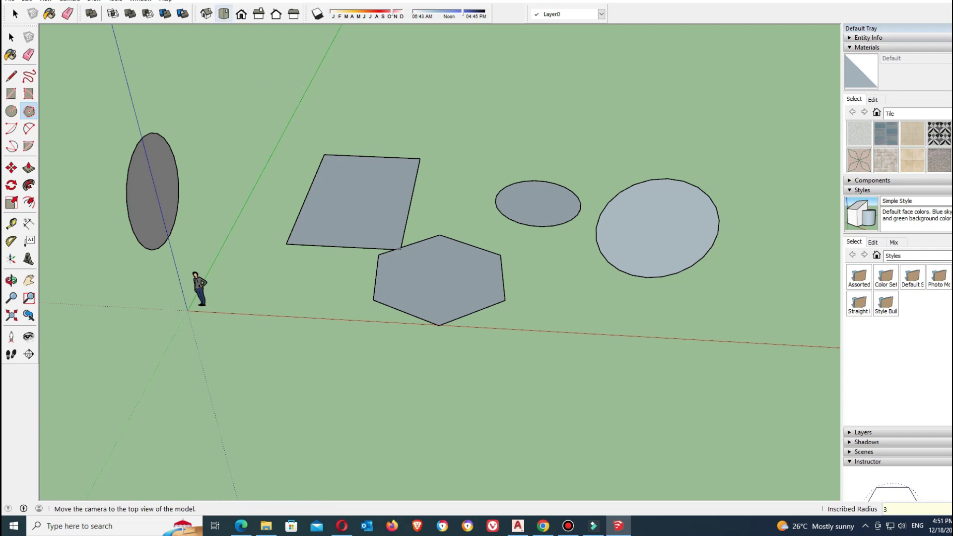
{"action": "left_click", "coordinate": [206, 14]}
{"action": "left_click", "coordinate": [500, 228]}
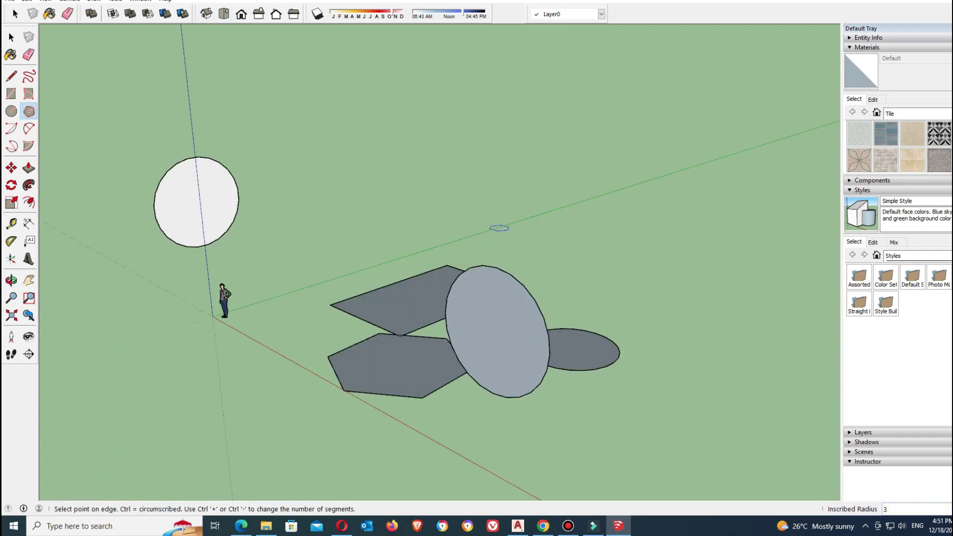
{"action": "key", "text": "Escape"}
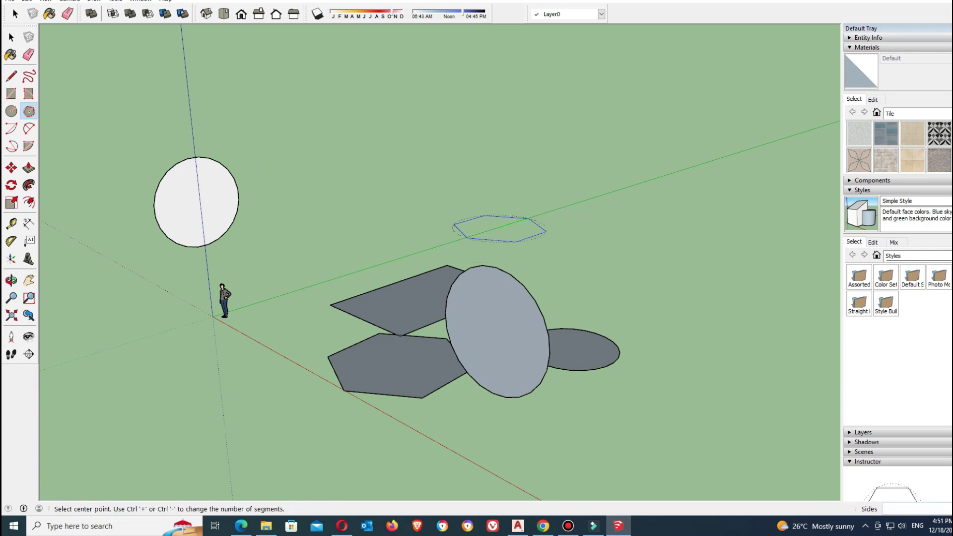
{"action": "left_click", "coordinate": [190, 111]}
{"action": "key", "text": "Escape"}
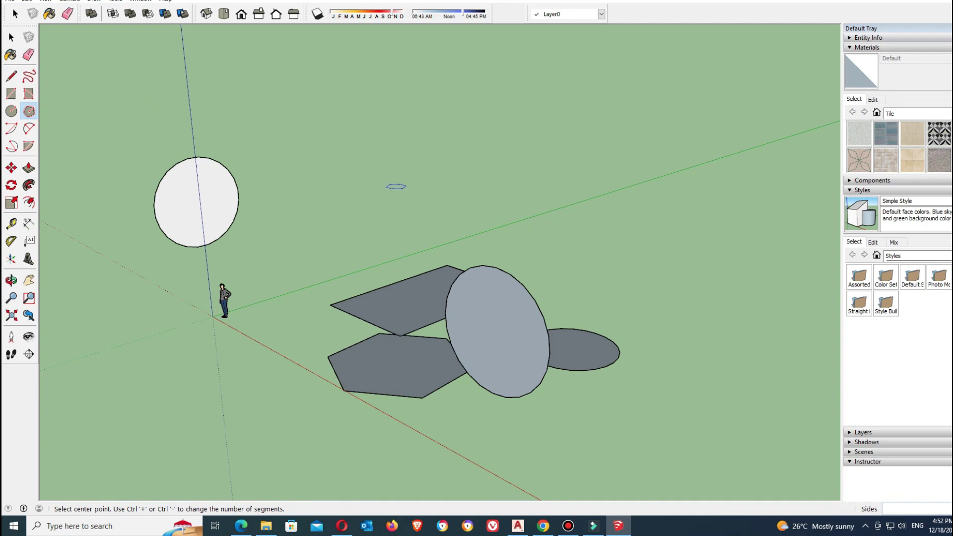
Draw a horizontal hexagon of about 2.31 m radius behind the rectangular face, with a vertex along the red axis direction.
{"action": "left_click", "coordinate": [434, 241]}
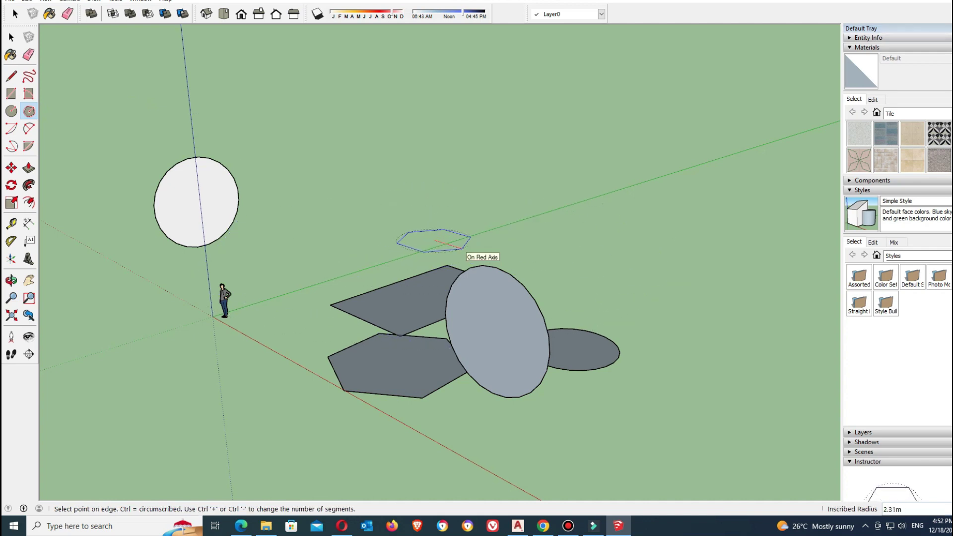
{"action": "left_click", "coordinate": [461, 247]}
{"action": "left_click", "coordinate": [525, 197]}
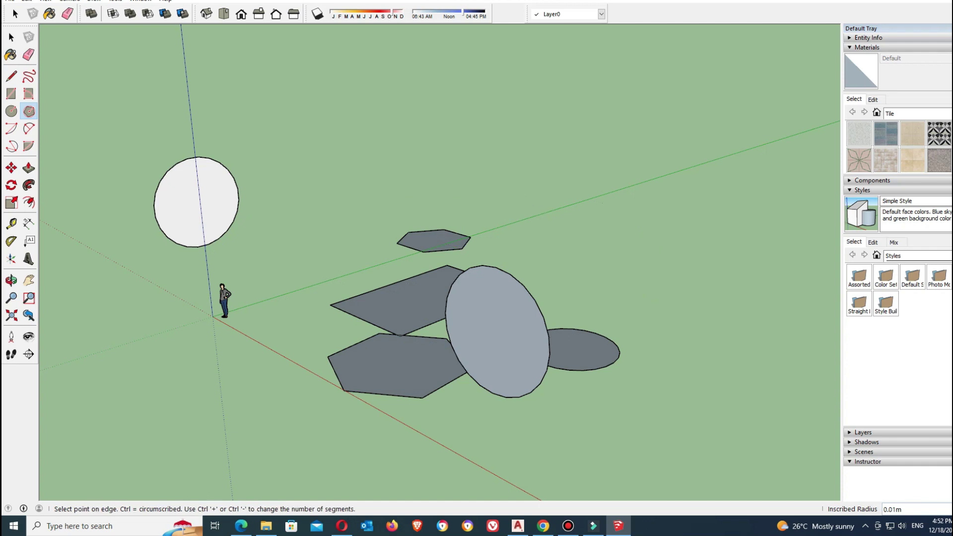
{"action": "key", "text": "Escape"}
Draw an upright hexagon of about 2.25 m radius in the front view and another of about 4.96 m in the back view.
{"action": "left_click", "coordinate": [242, 14]}
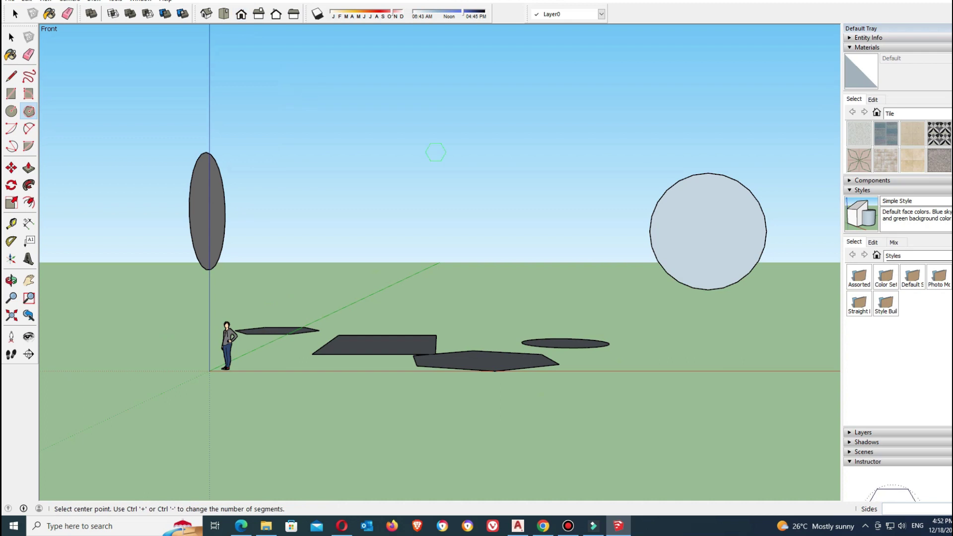
{"action": "left_click", "coordinate": [492, 224]}
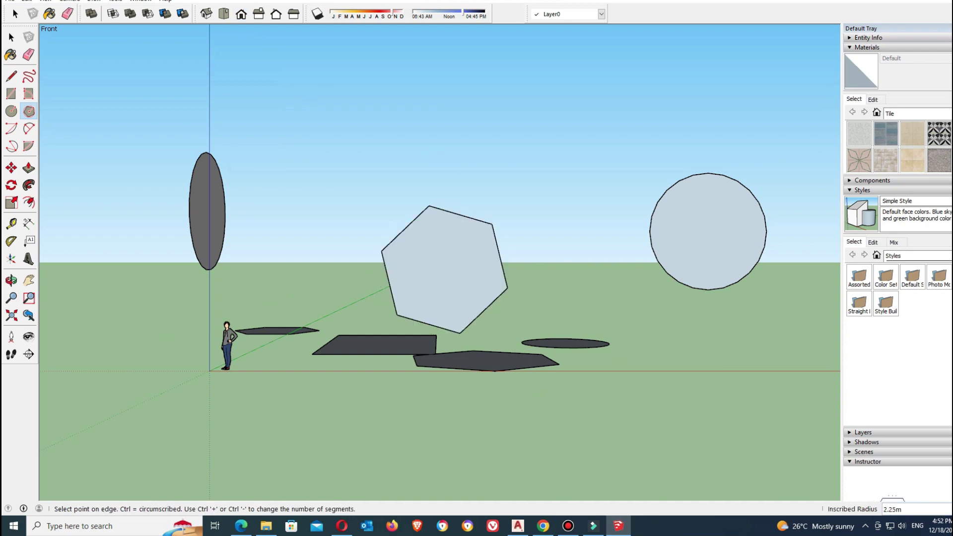
{"action": "left_click", "coordinate": [275, 14]}
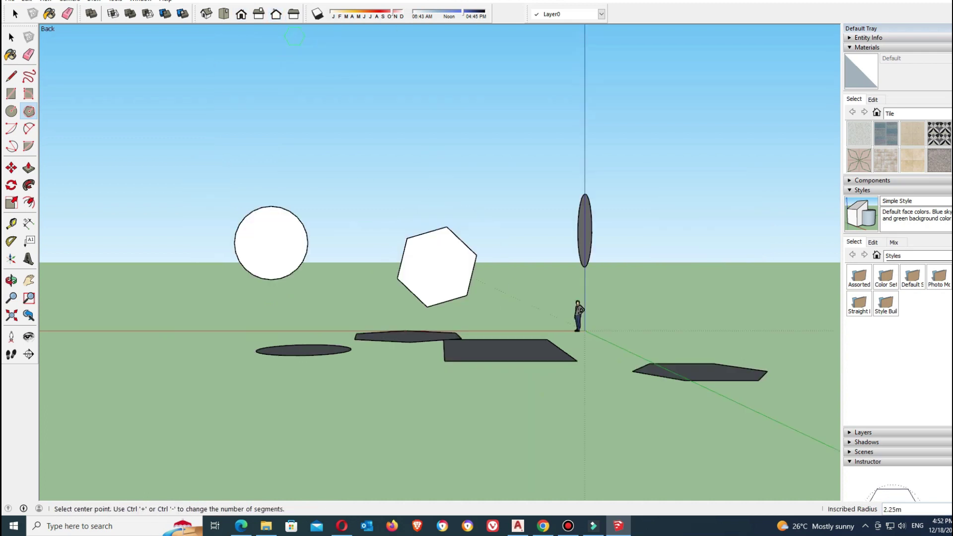
{"action": "left_click", "coordinate": [500, 167]}
{"action": "left_click", "coordinate": [585, 197]}
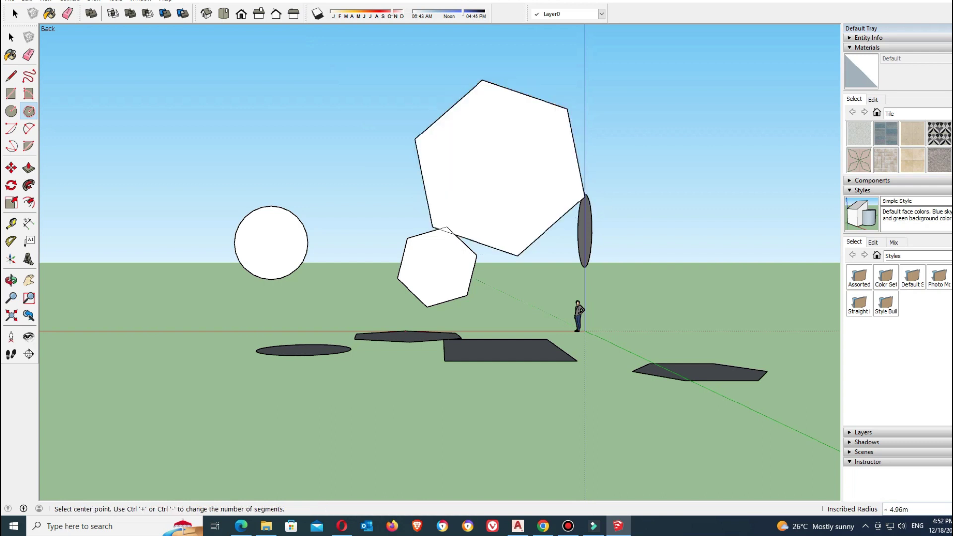
Draw an upright hexagon of about 4.08 m radius facing the red axis in the right view.
{"action": "left_click", "coordinate": [259, 14]}
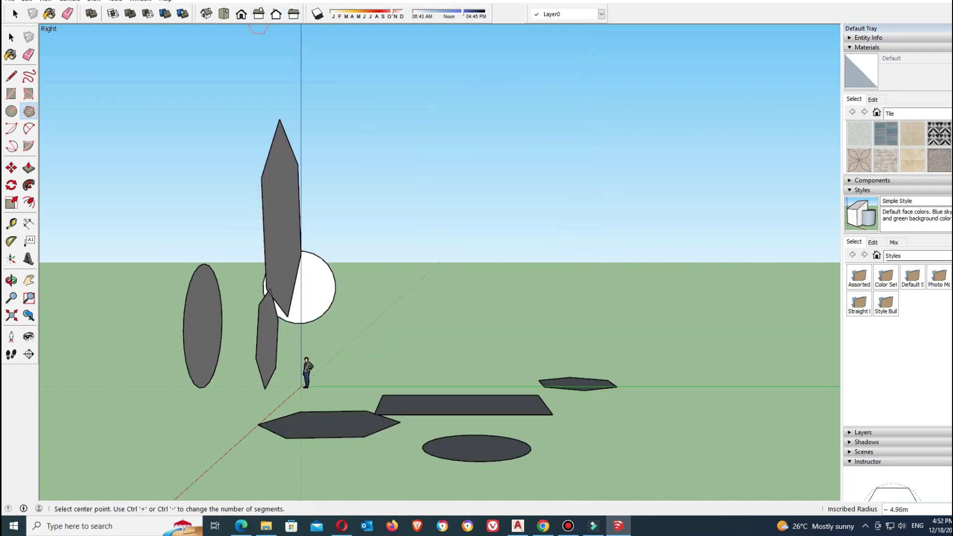
{"action": "left_click", "coordinate": [397, 231]}
{"action": "left_click", "coordinate": [464, 259]}
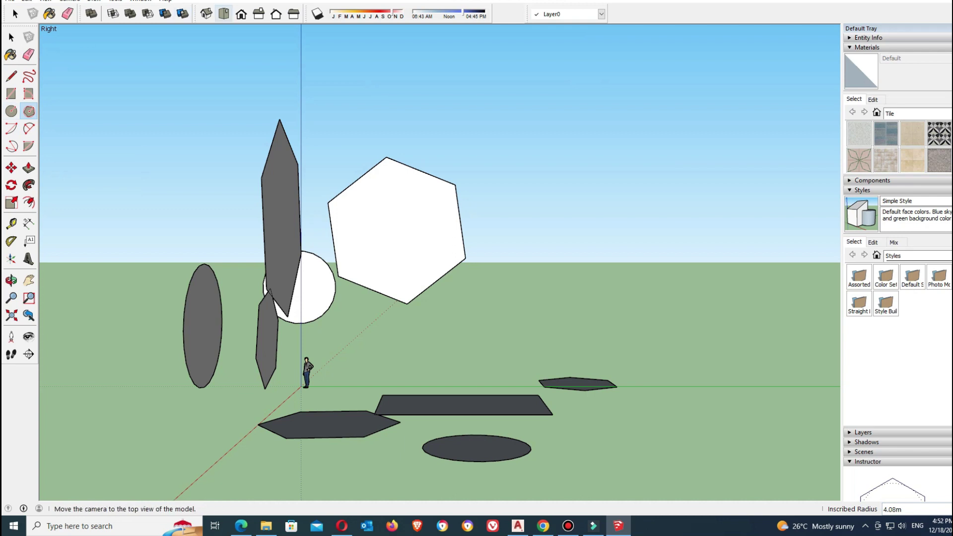
Show the model from the top and undo all the hexagons, circles and the rectangular ground face until the scene is empty.
{"action": "left_click", "coordinate": [224, 14]}
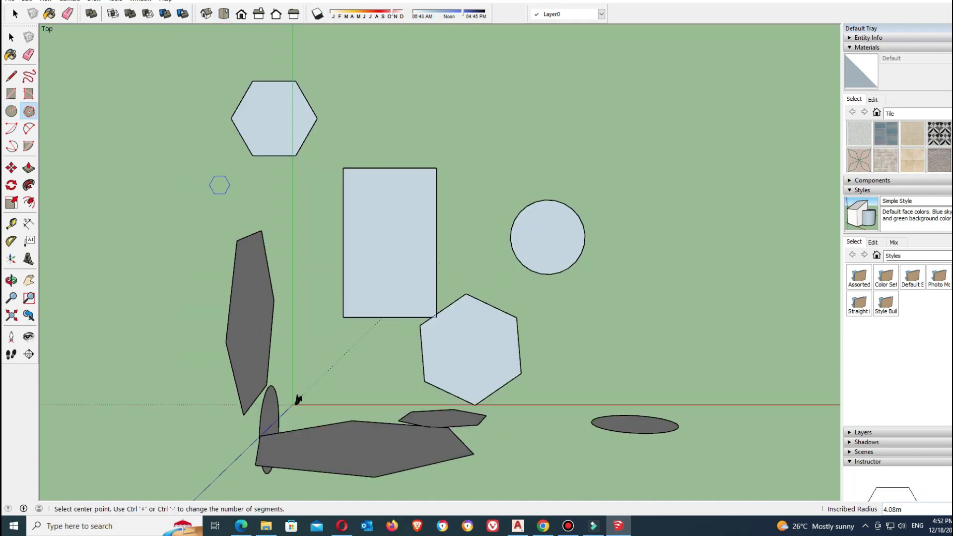
{"action": "key", "text": "ctrl+z"}
{"action": "key", "text": "ctrl+z"}
{"action": "key", "text": "ctrl+z"}
{"action": "key", "text": "ctrl+z"}
{"action": "key", "text": "ctrl+z"}
{"action": "key", "text": "ctrl+z"}
{"action": "key", "text": "ctrl+z"}
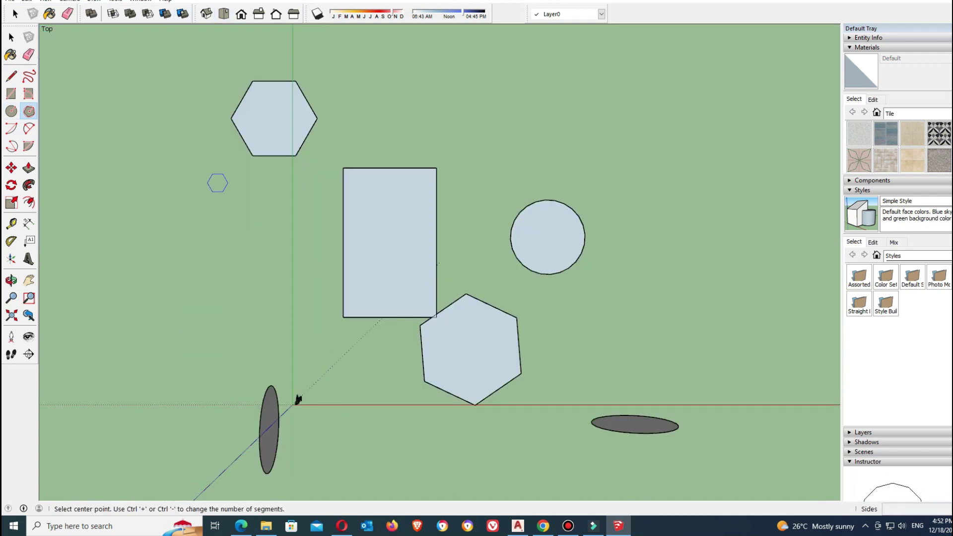
{"action": "key", "text": "ctrl+z"}
{"action": "key", "text": "ctrl+z"}
{"action": "key", "text": "ctrl+z"}
{"action": "key", "text": "ctrl+z"}
{"action": "key", "text": "ctrl+z"}
{"action": "key", "text": "ctrl+z"}
Draw an open chain of five lines: a base, an upright edge of about 3.39 m, a slant of about 5.07 m, a second upright and a short stub.
{"action": "left_click", "coordinate": [11, 128]}
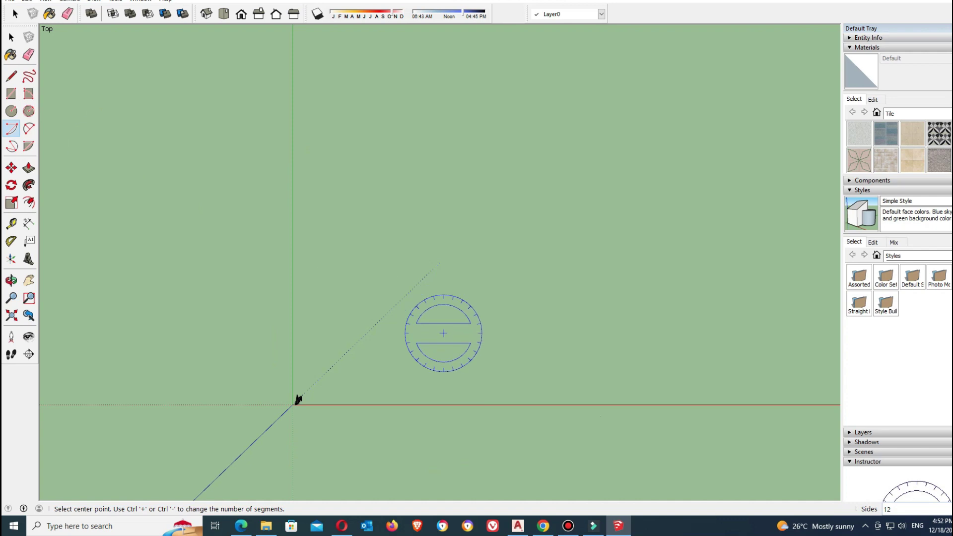
{"action": "left_click", "coordinate": [10, 76]}
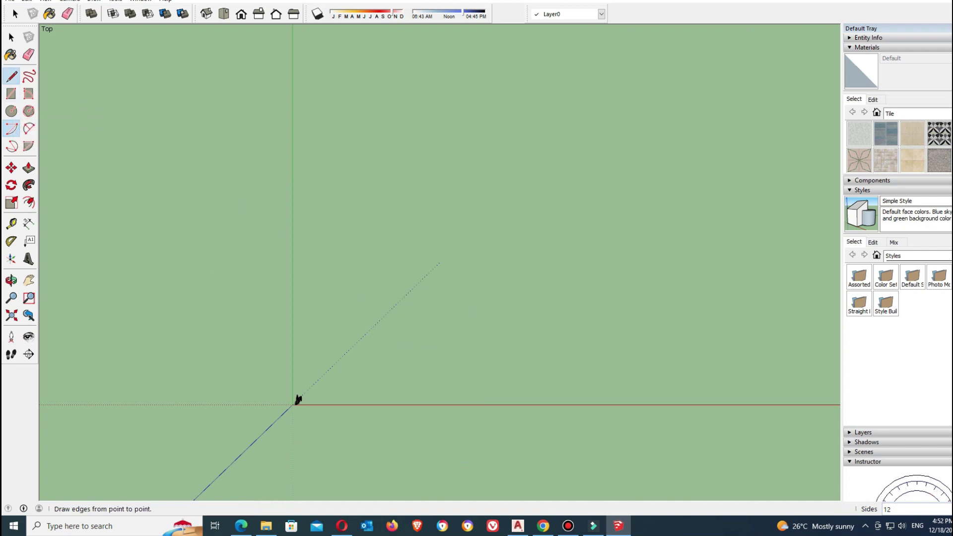
{"action": "left_click", "coordinate": [433, 358]}
{"action": "left_click", "coordinate": [512, 358]}
{"action": "left_click", "coordinate": [512, 295]}
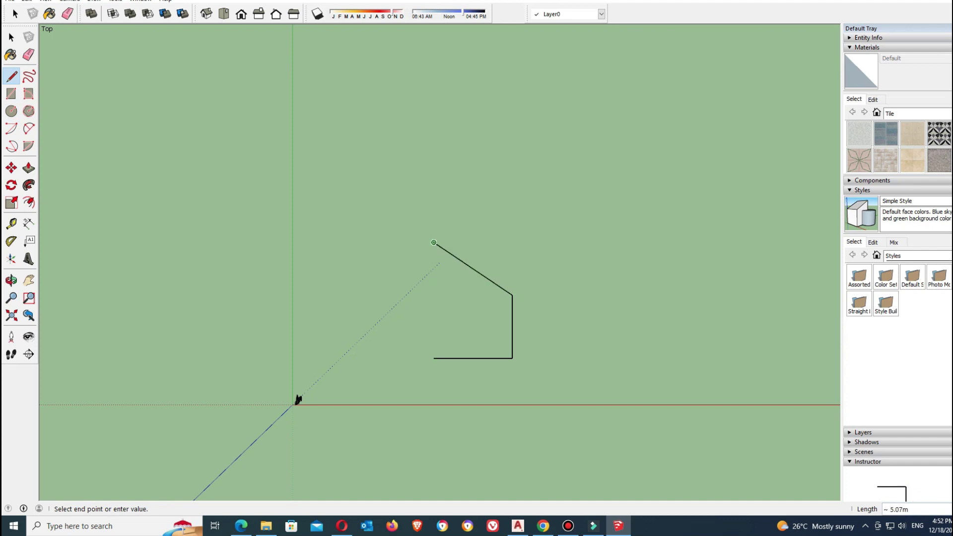
{"action": "left_click", "coordinate": [433, 307]}
{"action": "key", "text": "Escape"}
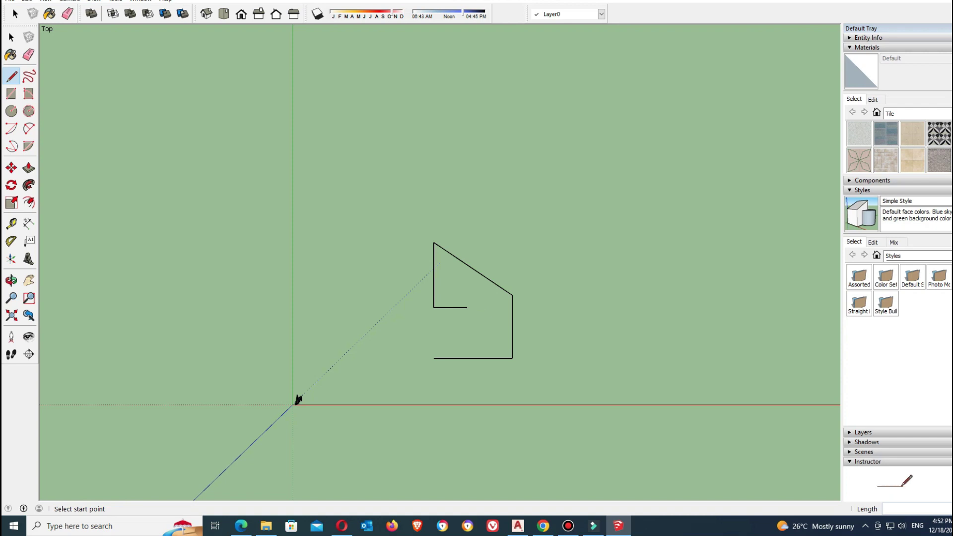
Draw a 90° arc of about 3.39 m radius, centred on the base corner, from the upright edge's far end to the base line.
{"action": "left_click", "coordinate": [11, 128]}
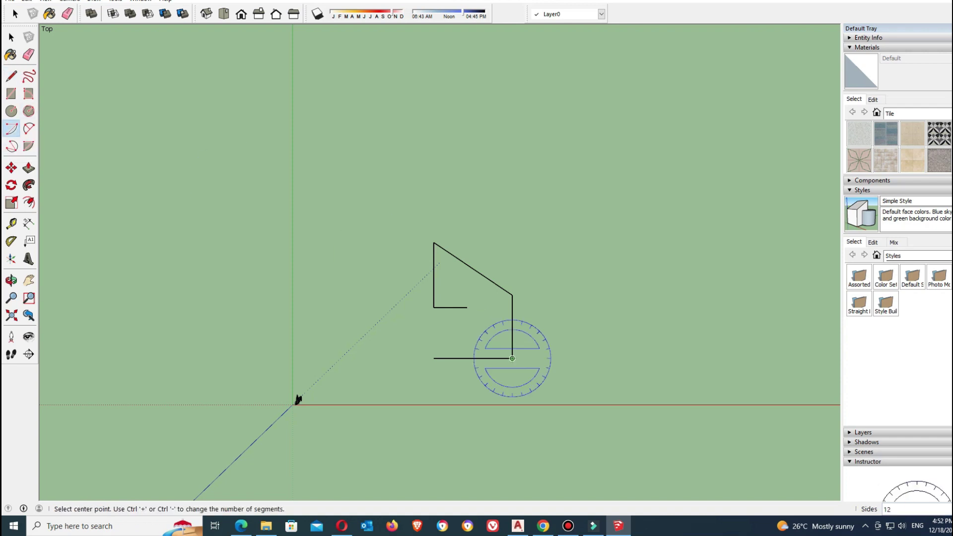
{"action": "left_click", "coordinate": [512, 358]}
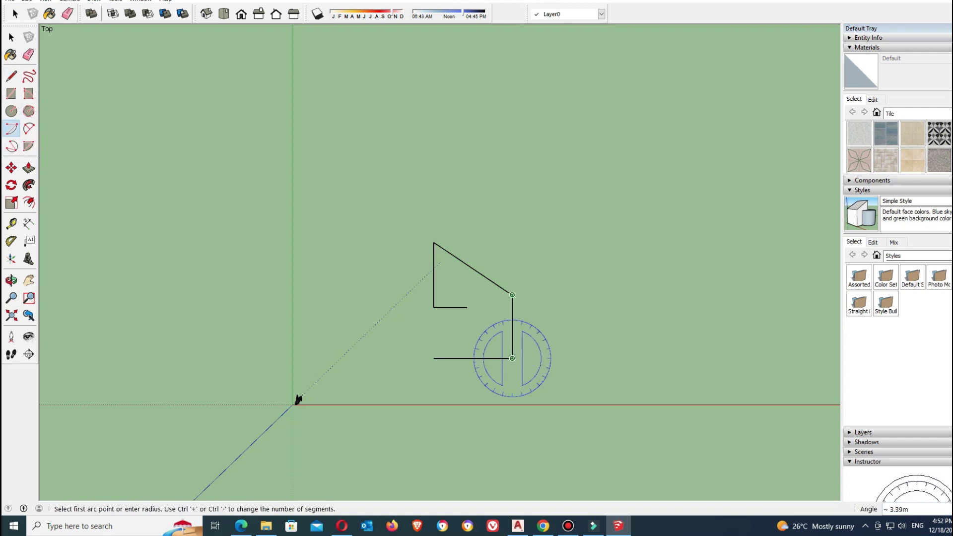
{"action": "left_click", "coordinate": [512, 294]}
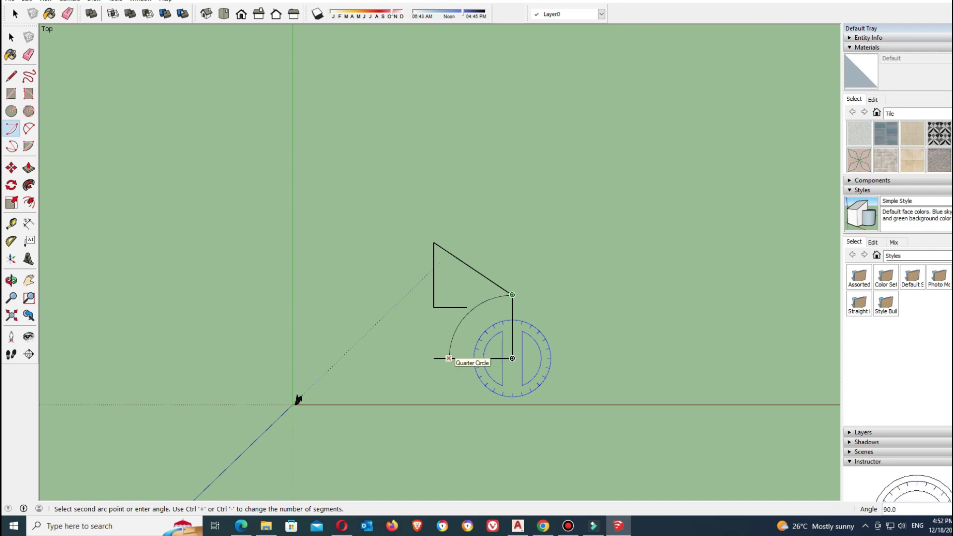
{"action": "left_click", "coordinate": [448, 358]}
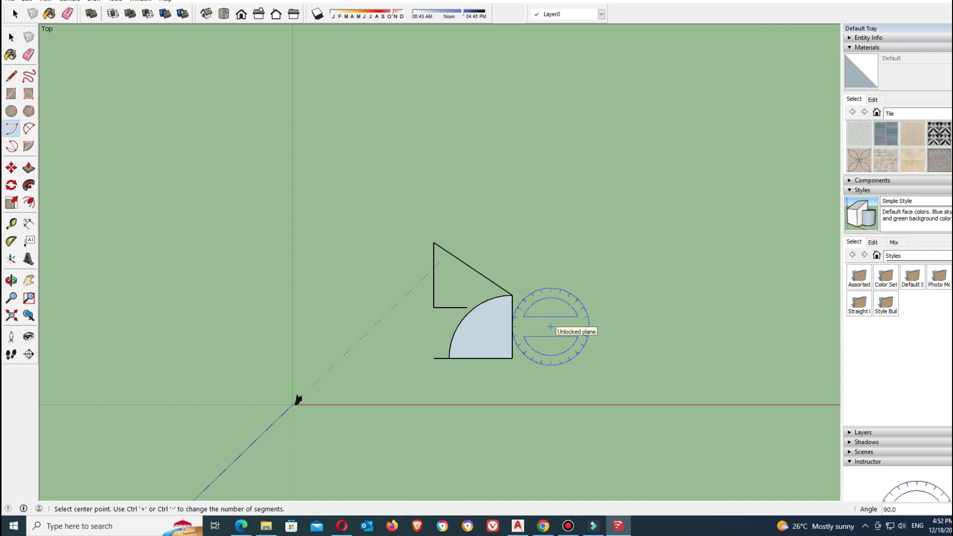
{"action": "left_click", "coordinate": [512, 295]}
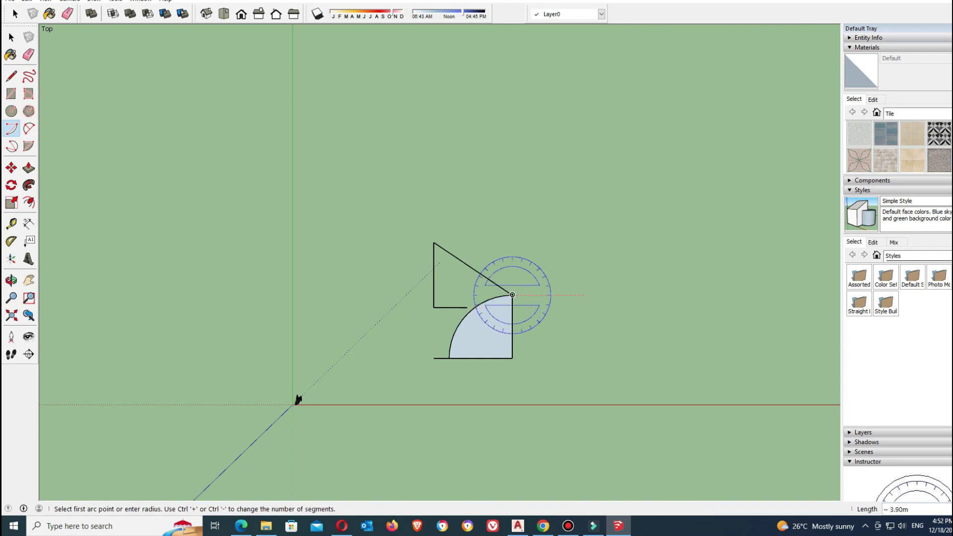
{"action": "left_click", "coordinate": [583, 294]}
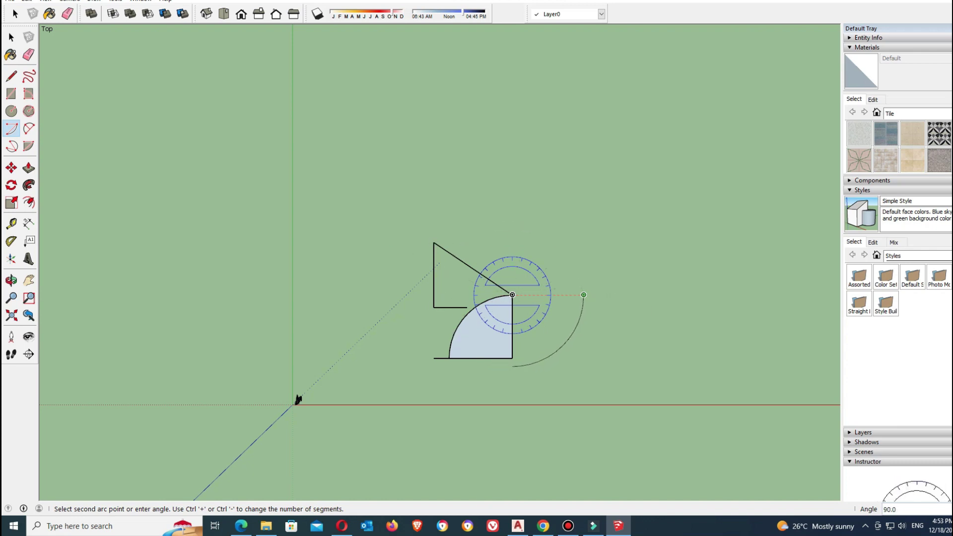
{"action": "key", "text": "Escape"}
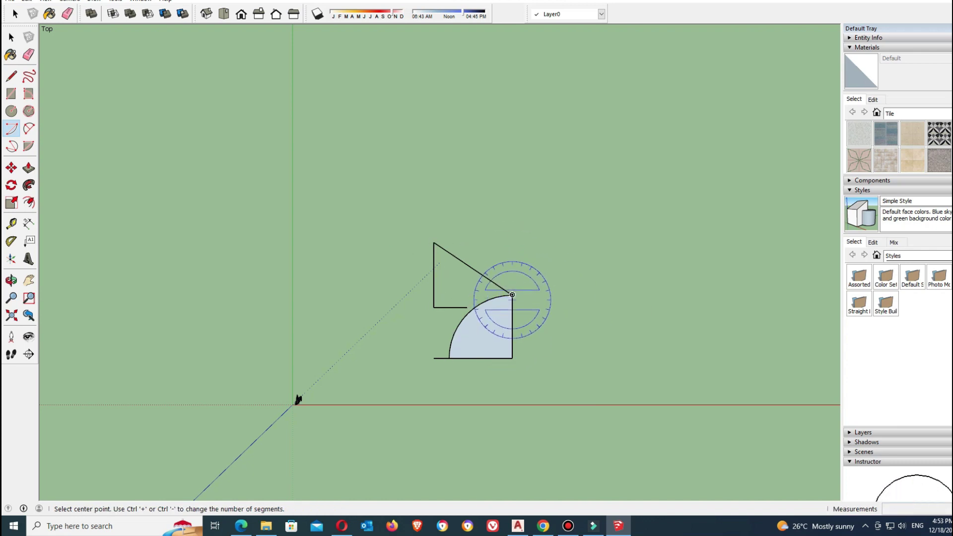
Draw an arc of 1 m radius and about 214°, centred on the slanted line's lower end, from the red-axis direction to the slanted line.
{"action": "left_click", "coordinate": [512, 294]}
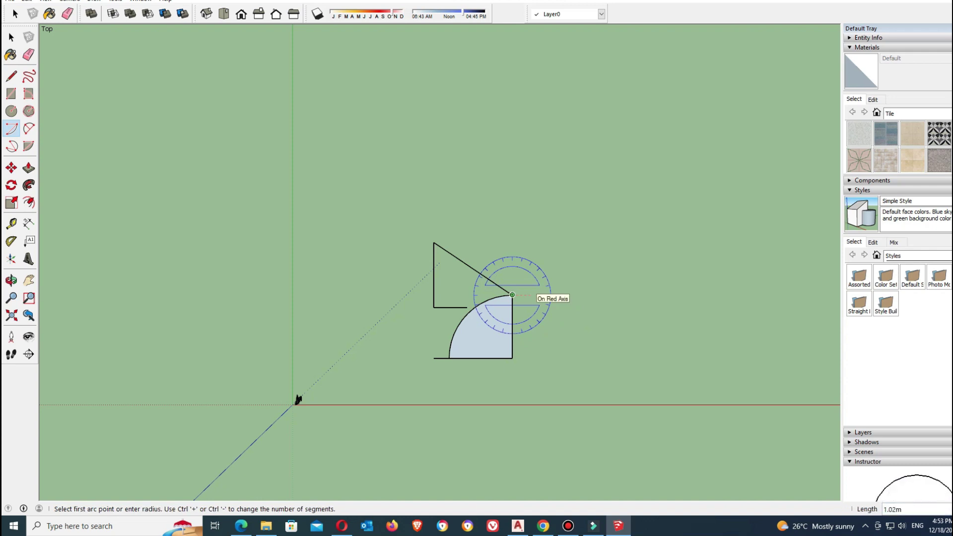
{"action": "type", "text": "1"}
{"action": "key", "text": "Return"}
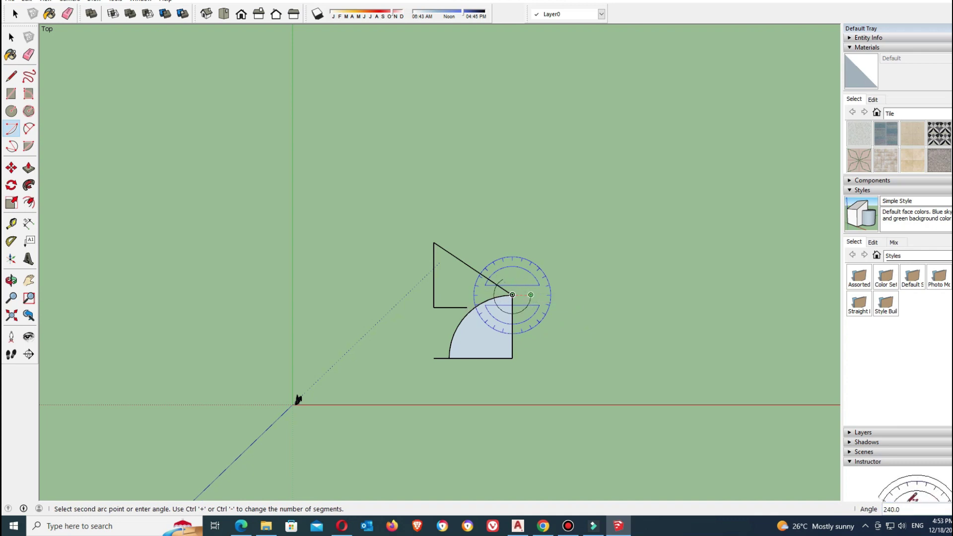
{"action": "left_click", "coordinate": [472, 269]}
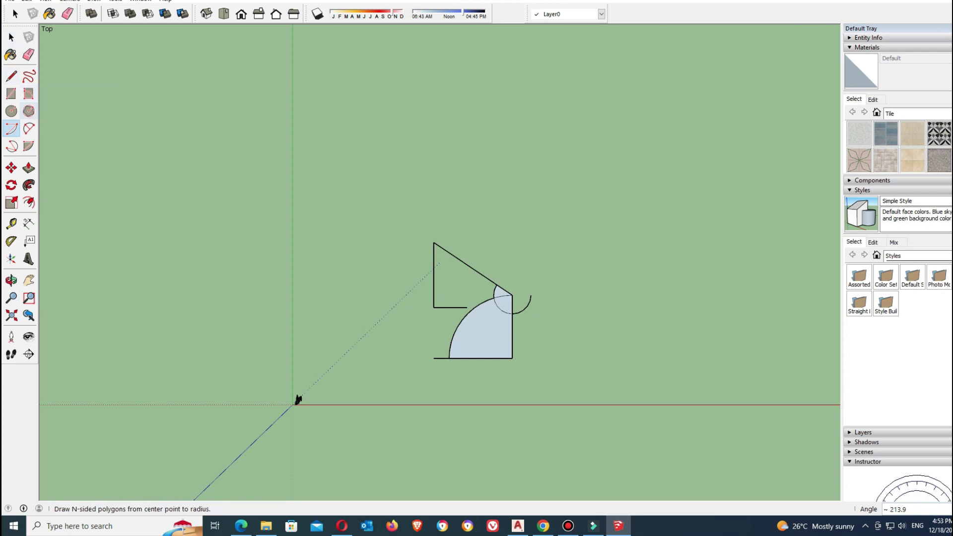
Draw a two-point arc between the ends of the upper upright line, bulging 1 m outward.
{"action": "left_click", "coordinate": [29, 128]}
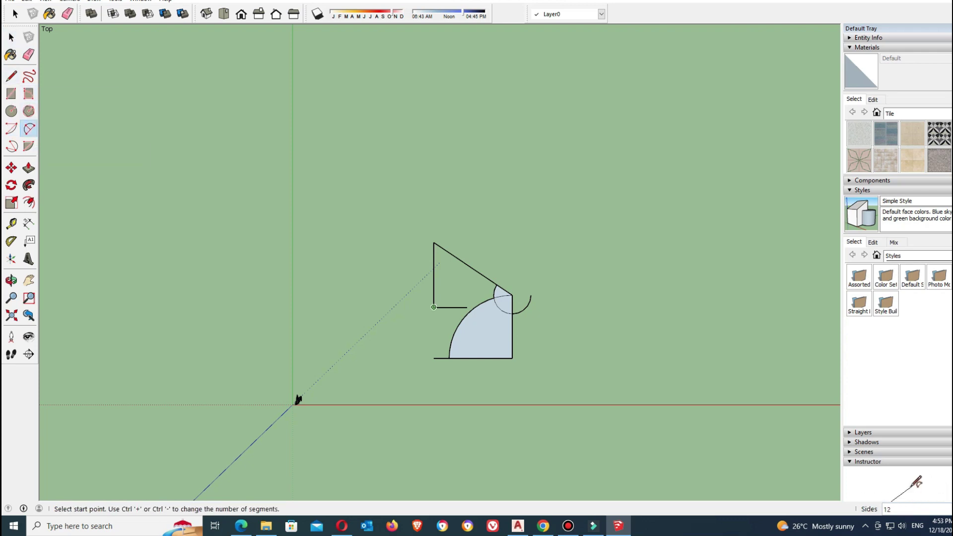
{"action": "left_click", "coordinate": [434, 307]}
{"action": "left_click", "coordinate": [434, 243]}
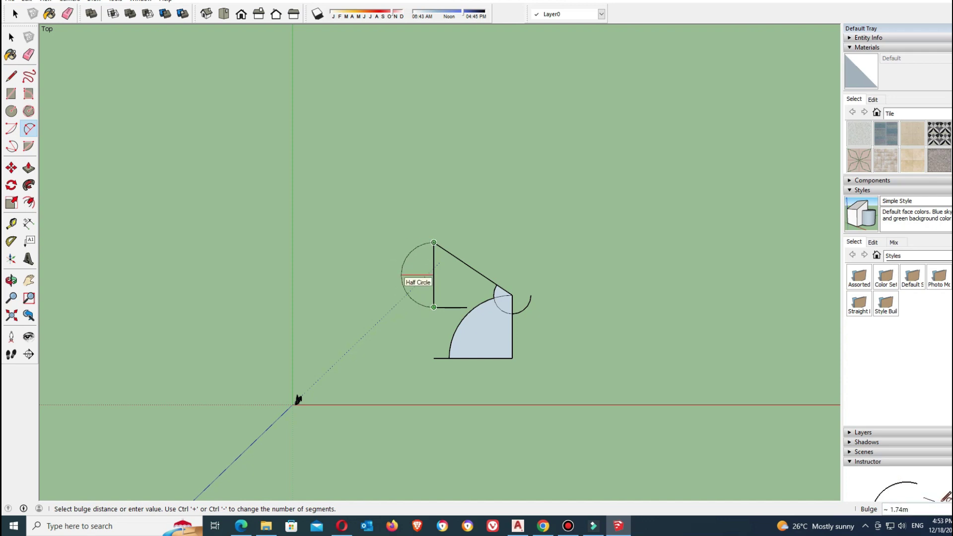
{"action": "type", "text": "1"}
{"action": "key", "text": "Return"}
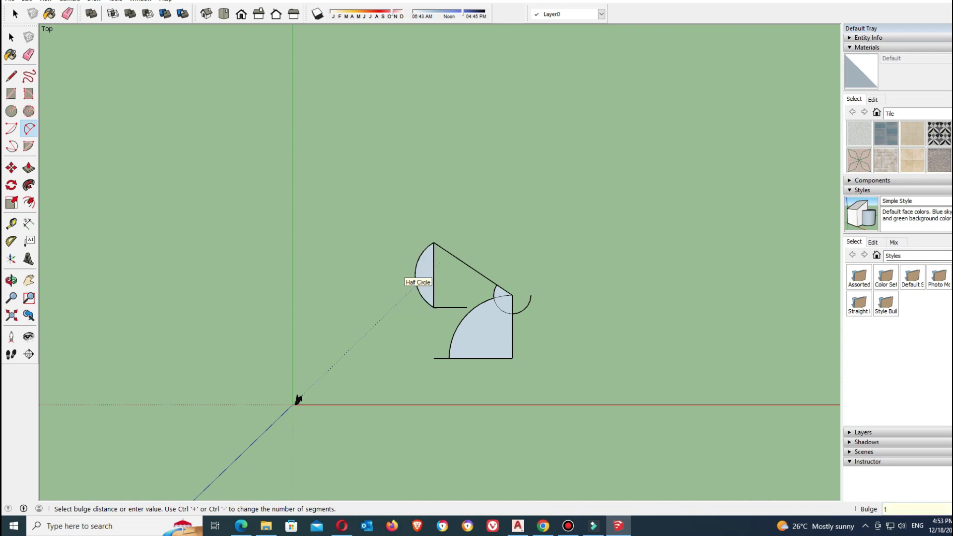
Draw two-point arcs outside the slanted line with a bulge of about 1.85 m and below the base line with a 3 m bulge.
{"action": "left_click", "coordinate": [433, 243]}
{"action": "left_click", "coordinate": [512, 295]}
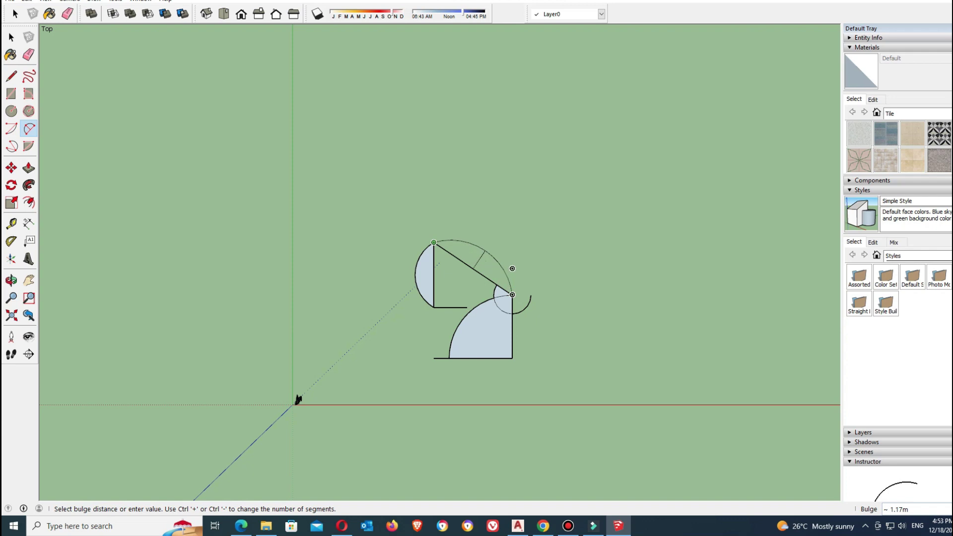
{"action": "left_click", "coordinate": [510, 251]}
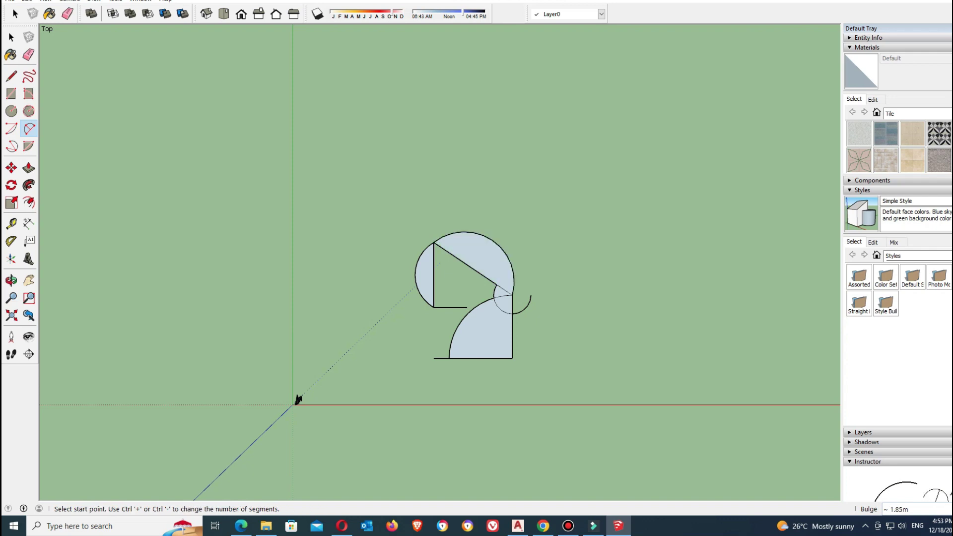
{"action": "left_click", "coordinate": [512, 359]}
{"action": "left_click", "coordinate": [448, 358]}
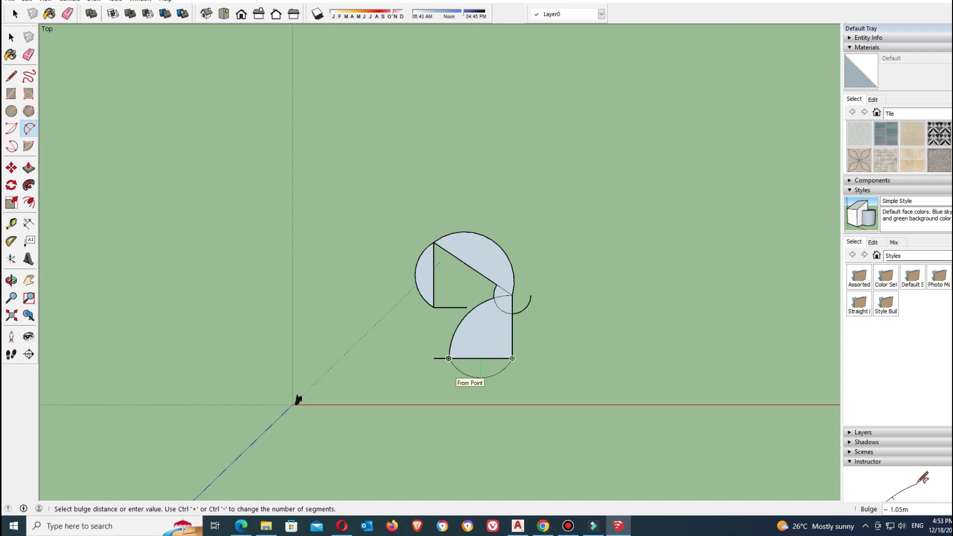
{"action": "type", "text": "3"}
{"action": "key", "text": "Return"}
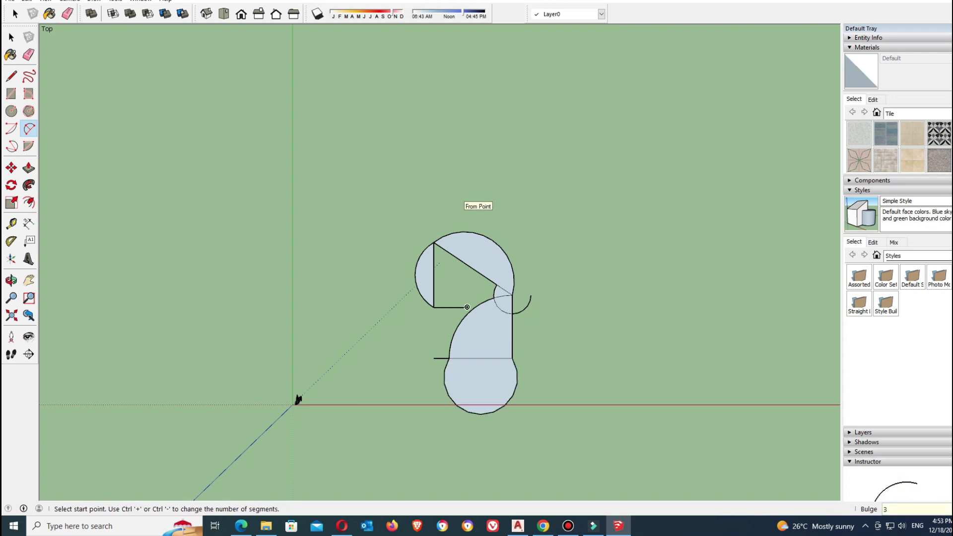
Undo the three two-point arcs and the 1 m radius arc at the slanted line's lower end.
{"action": "key", "text": "ctrl+z"}
{"action": "key", "text": "ctrl+z"}
{"action": "key", "text": "ctrl+z"}
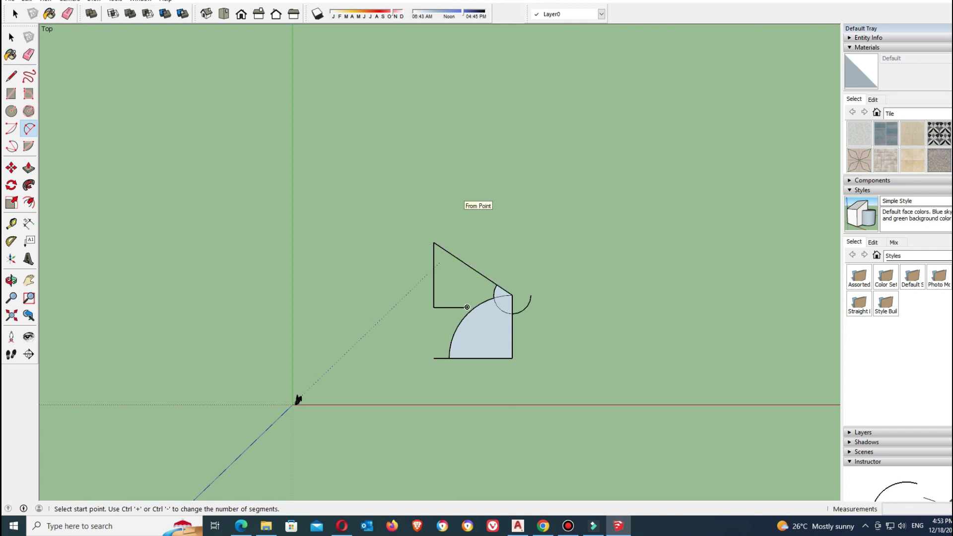
{"action": "key", "text": "ctrl+z"}
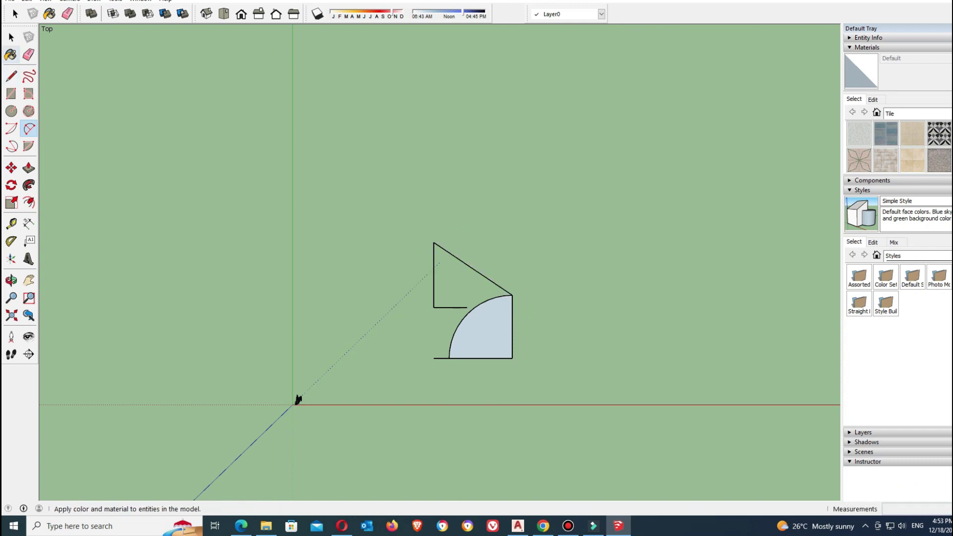
Draw two connected lines beside the line chain: a long, nearly horizontal one and a shorter steep one rising from its far end.
{"action": "left_click", "coordinate": [11, 76]}
{"action": "left_click", "coordinate": [482, 245]}
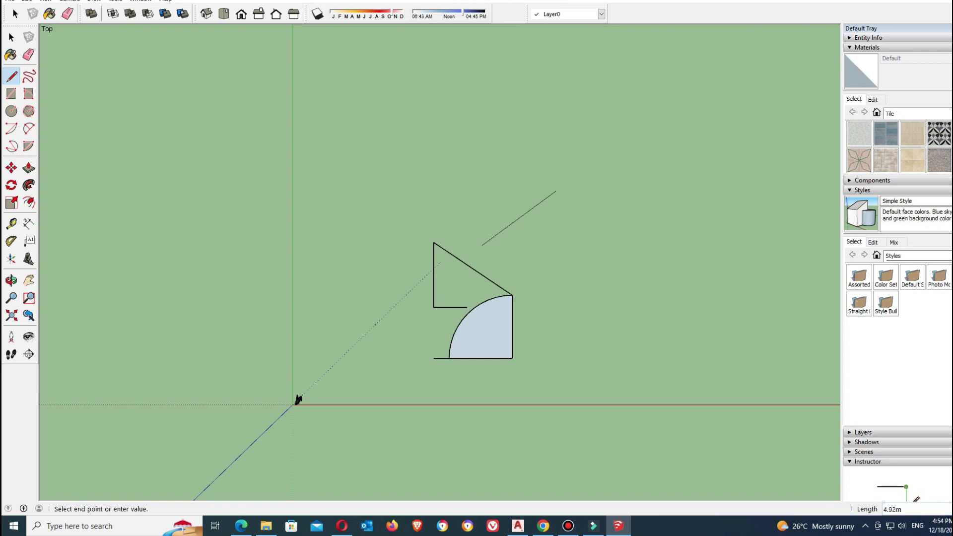
{"action": "left_click", "coordinate": [619, 236]}
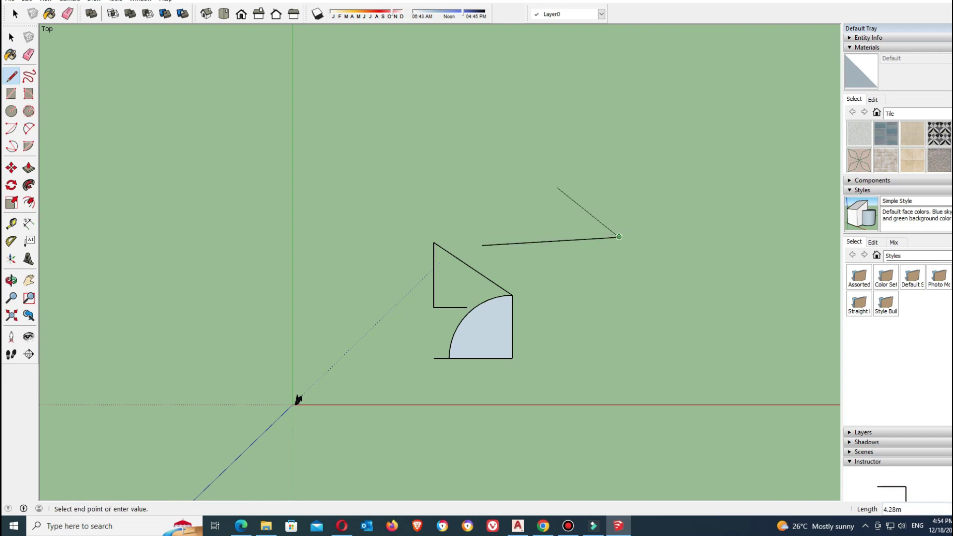
{"action": "key", "text": "Escape"}
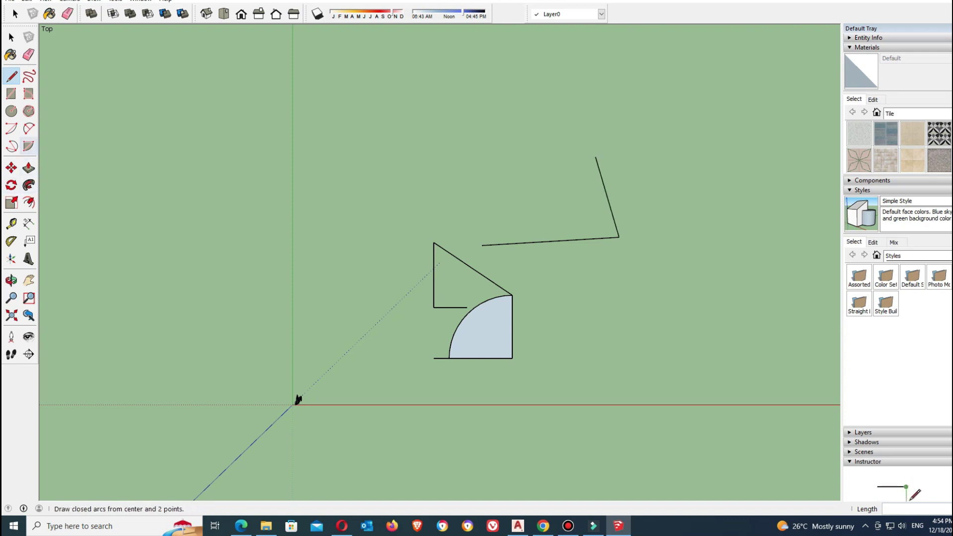
Draw a three-point arc of about 206° through the start, corner and end points of the two new lines.
{"action": "left_click", "coordinate": [11, 146]}
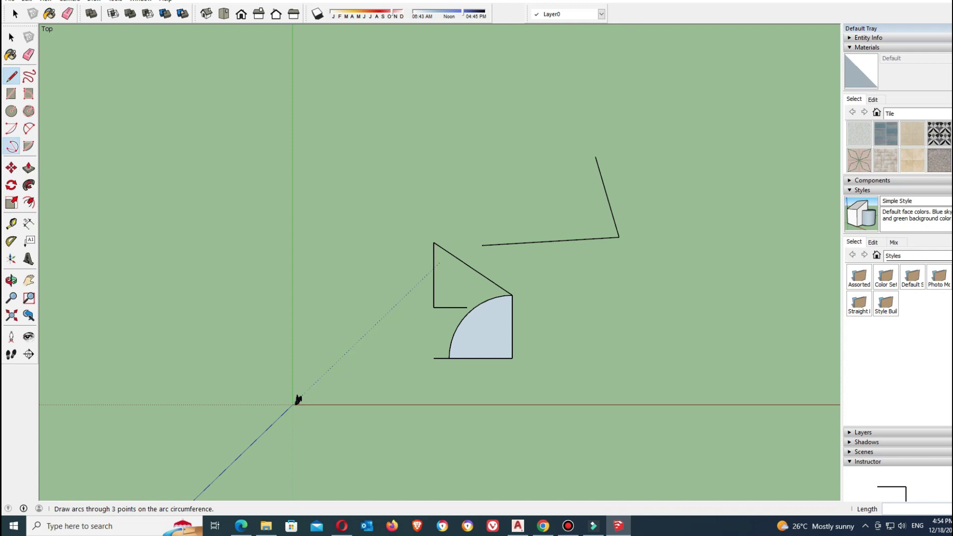
{"action": "left_click", "coordinate": [482, 245]}
{"action": "left_click", "coordinate": [618, 237]}
{"action": "left_click", "coordinate": [595, 156]}
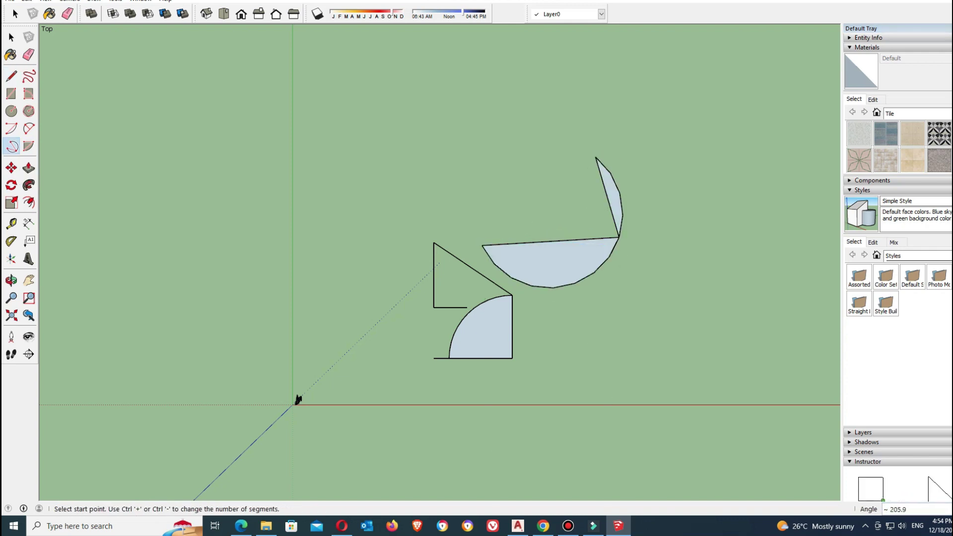
Draw two three-point arcs through the chain's points: about 210° from stub end to base corner, and about 248° from stub corner to slant's lower end.
{"action": "left_click", "coordinate": [467, 307]}
{"action": "left_click", "coordinate": [512, 295]}
{"action": "key", "text": "Escape"}
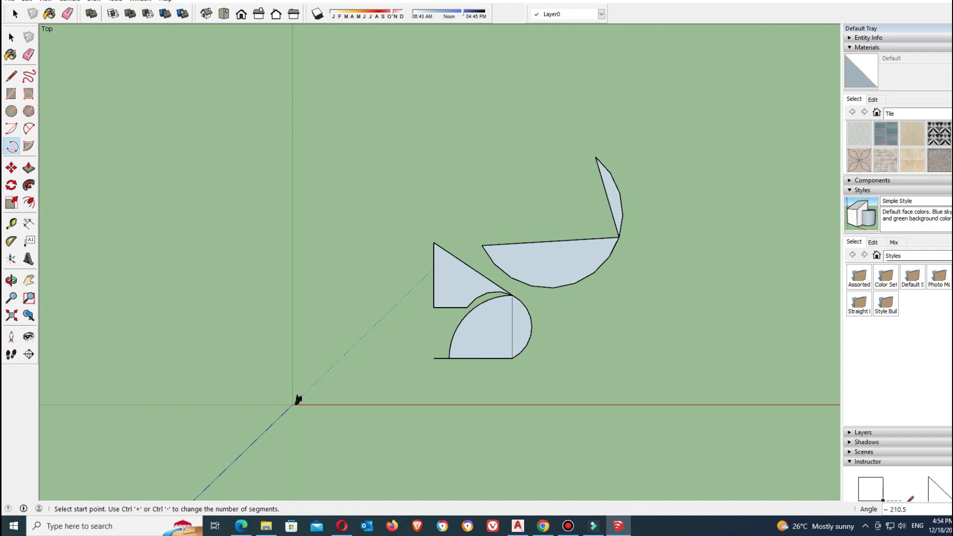
{"action": "left_click", "coordinate": [296, 402]}
{"action": "left_click", "coordinate": [434, 243]}
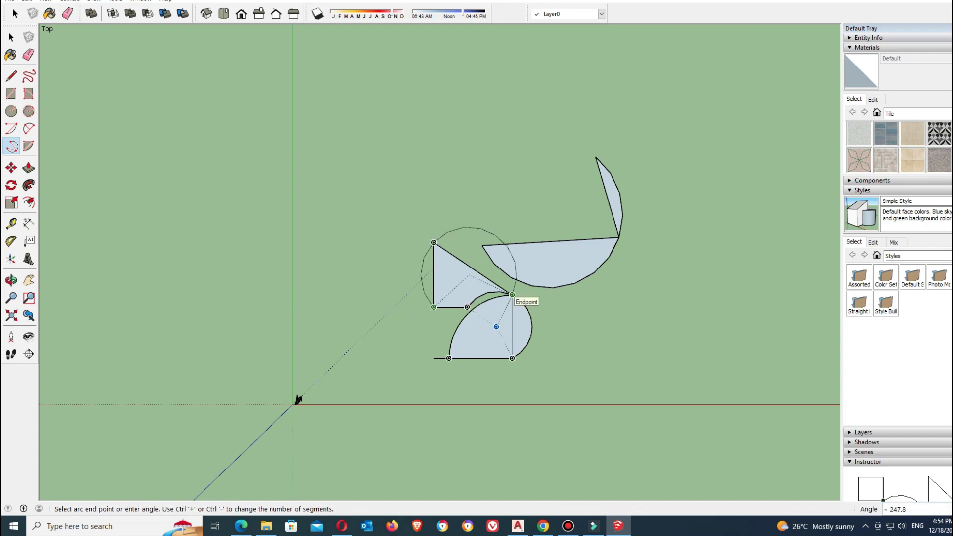
{"action": "left_click", "coordinate": [512, 295]}
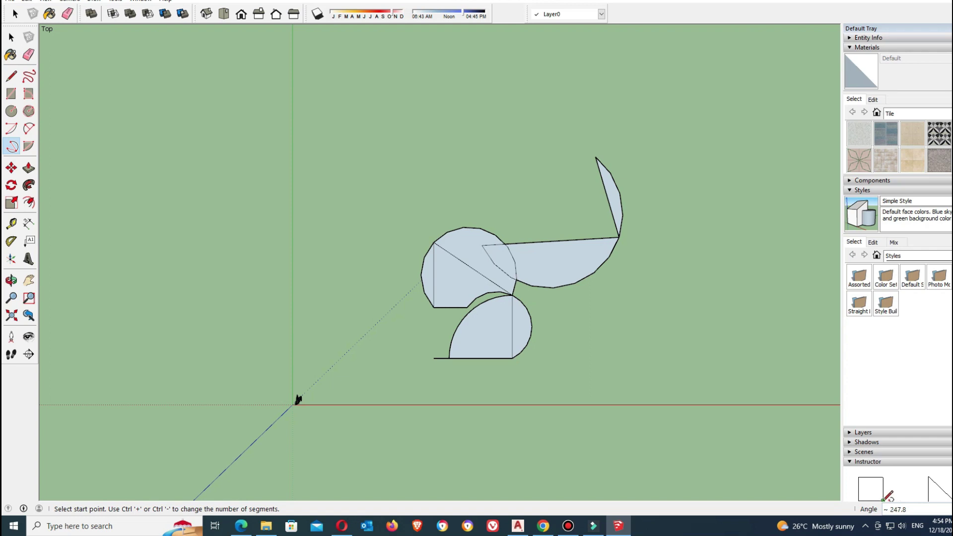
Undo the three-point arcs, the two extra lines and the 90° arc, back to the bare five-line chain.
{"action": "key", "text": "ctrl+z"}
{"action": "key", "text": "ctrl+z"}
{"action": "key", "text": "ctrl+z"}
{"action": "key", "text": "ctrl+z"}
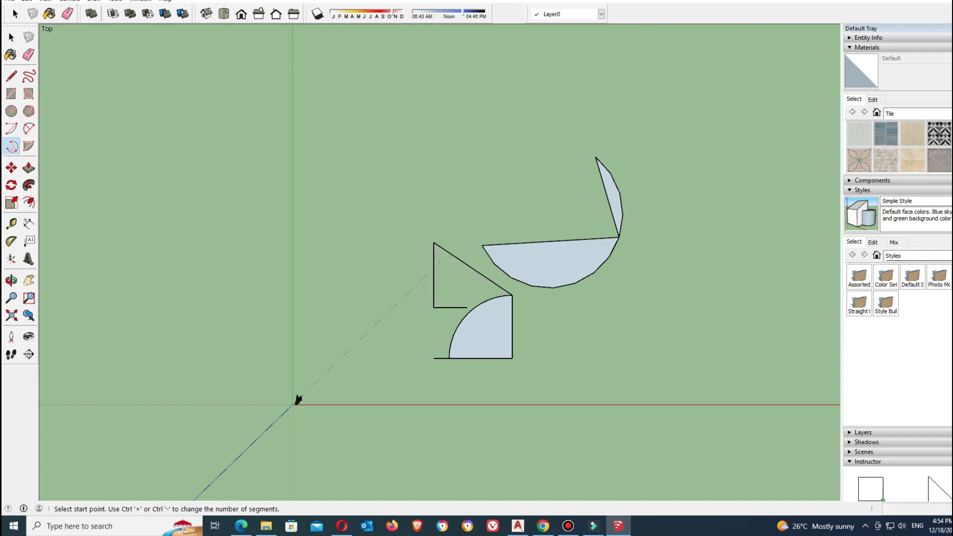
{"action": "key", "text": "ctrl+z"}
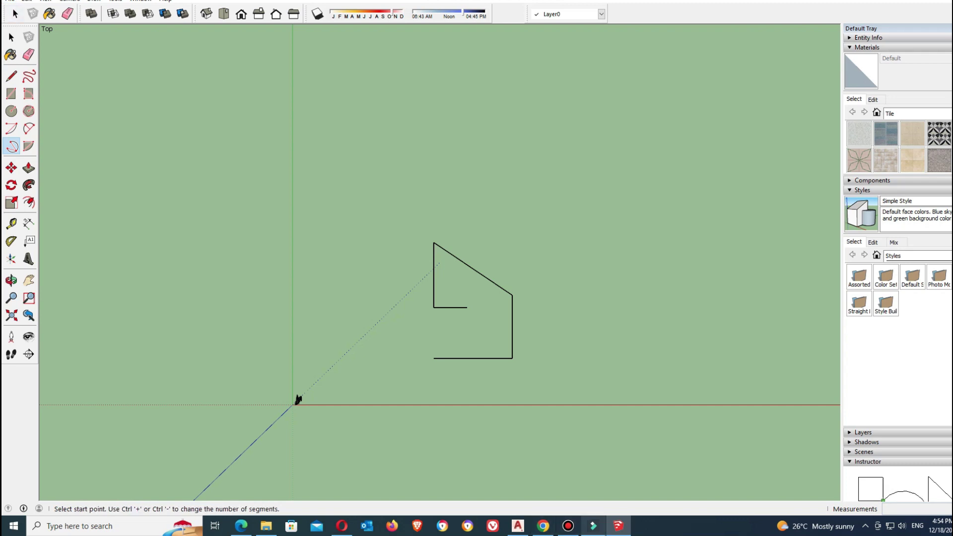
{"action": "mouse_move", "coordinate": [617, 526]}
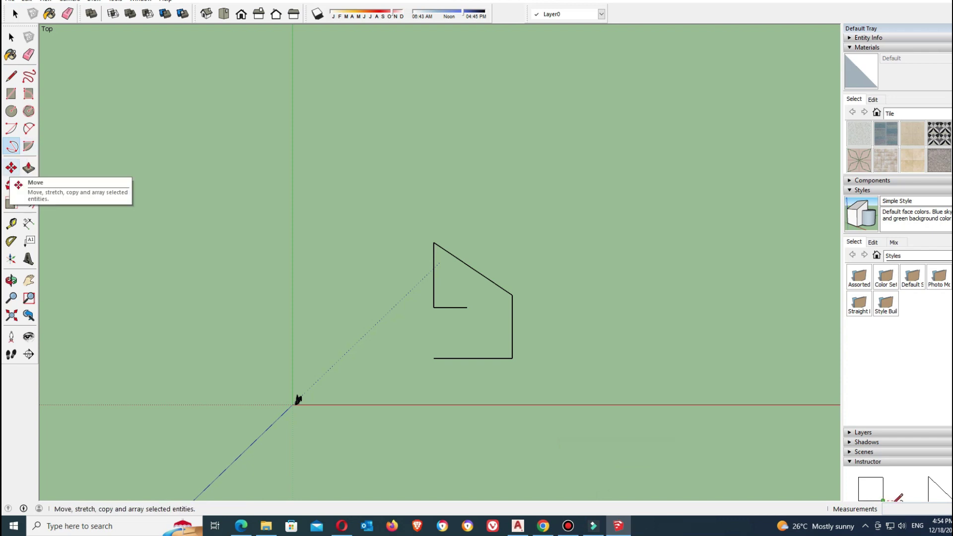
{"action": "left_click", "coordinate": [11, 167]}
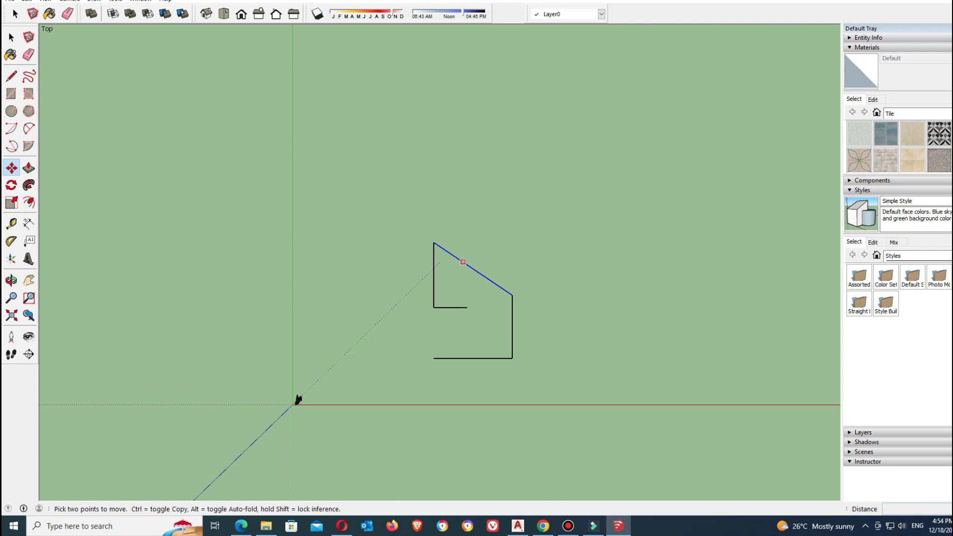
{"action": "left_click", "coordinate": [463, 261]}
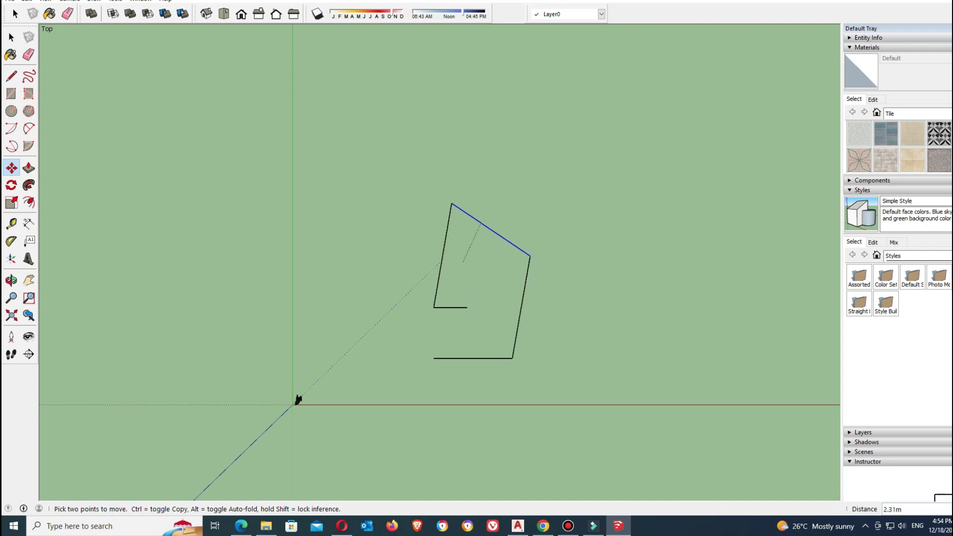
{"action": "key", "text": "Escape"}
Select the whole five-line chain and move it up, closer to the green axis.
{"action": "key", "text": "space"}
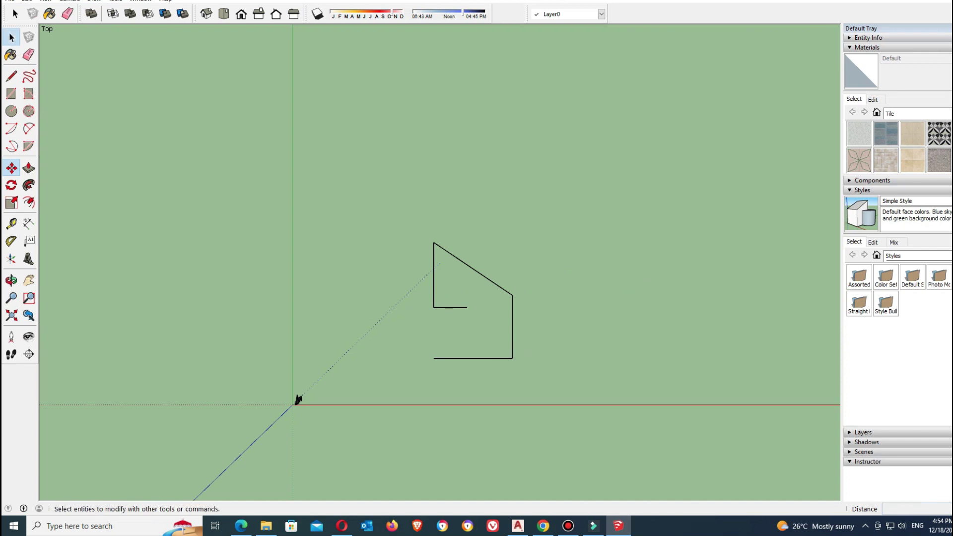
{"action": "key", "text": "ctrl+a"}
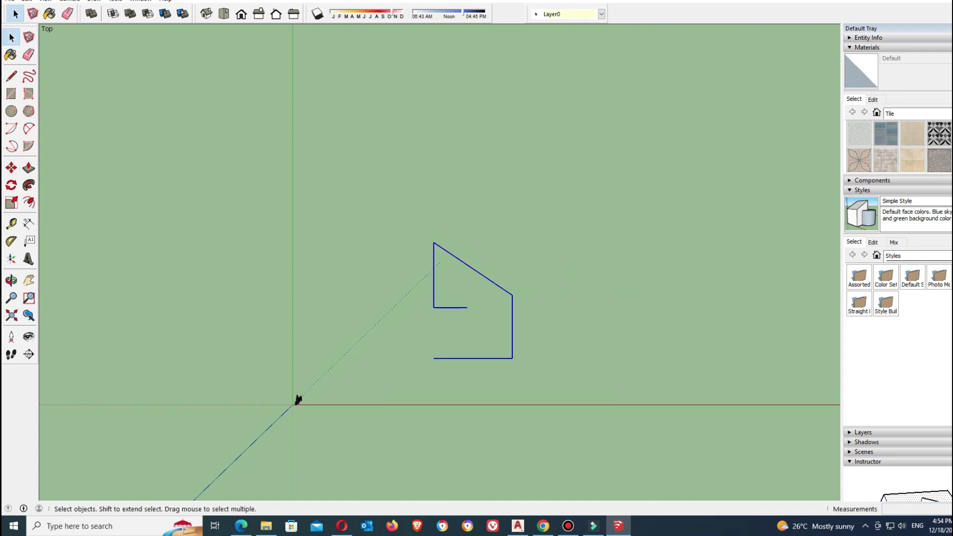
{"action": "left_click", "coordinate": [10, 168]}
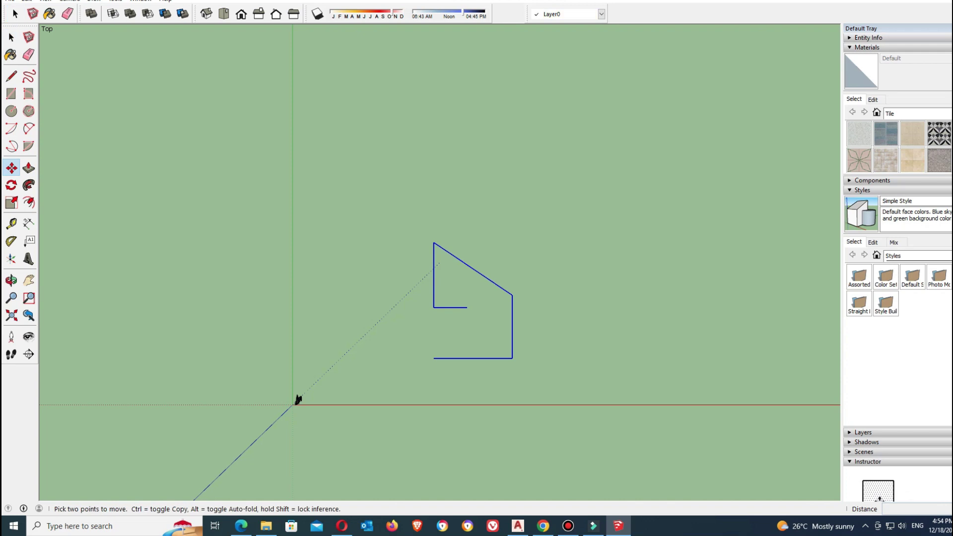
{"action": "left_click", "coordinate": [471, 341]}
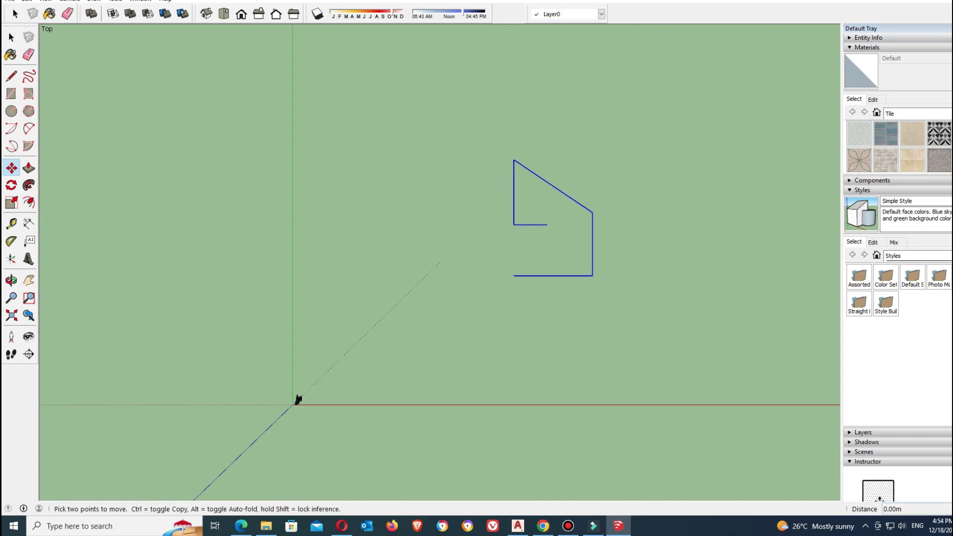
{"action": "left_click", "coordinate": [422, 226]}
Make four copies of the chain with the Move tool, spreading them across the space beside and below the original.
{"action": "left_click", "coordinate": [449, 226]}
{"action": "key", "text": "ctrl"}
{"action": "left_click", "coordinate": [593, 292]}
{"action": "left_click", "coordinate": [591, 291]}
{"action": "key", "text": "ctrl"}
{"action": "left_click", "coordinate": [687, 219]}
{"action": "left_click", "coordinate": [687, 220]}
{"action": "key", "text": "ctrl"}
{"action": "left_click", "coordinate": [714, 352]}
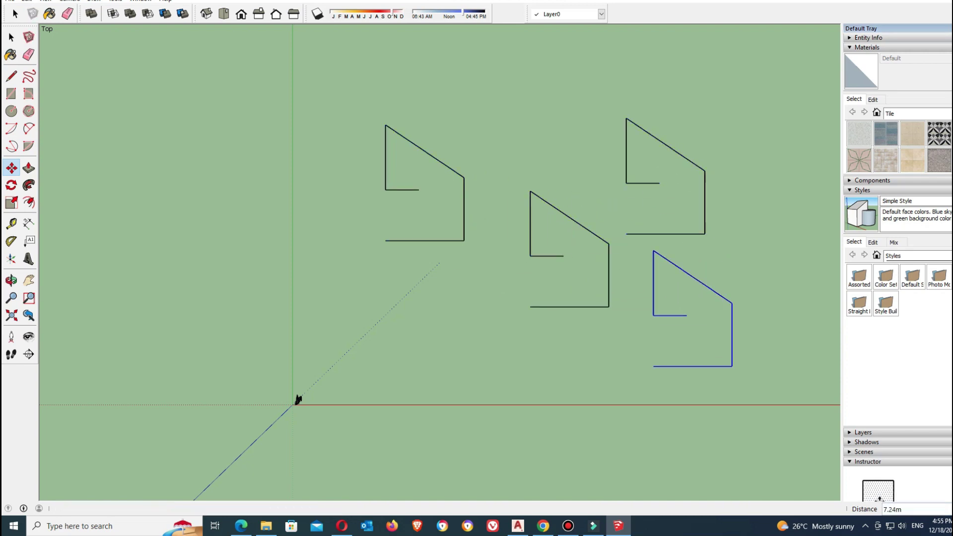
{"action": "left_click", "coordinate": [713, 350]}
{"action": "key", "text": "ctrl"}
{"action": "left_click", "coordinate": [297, 400]}
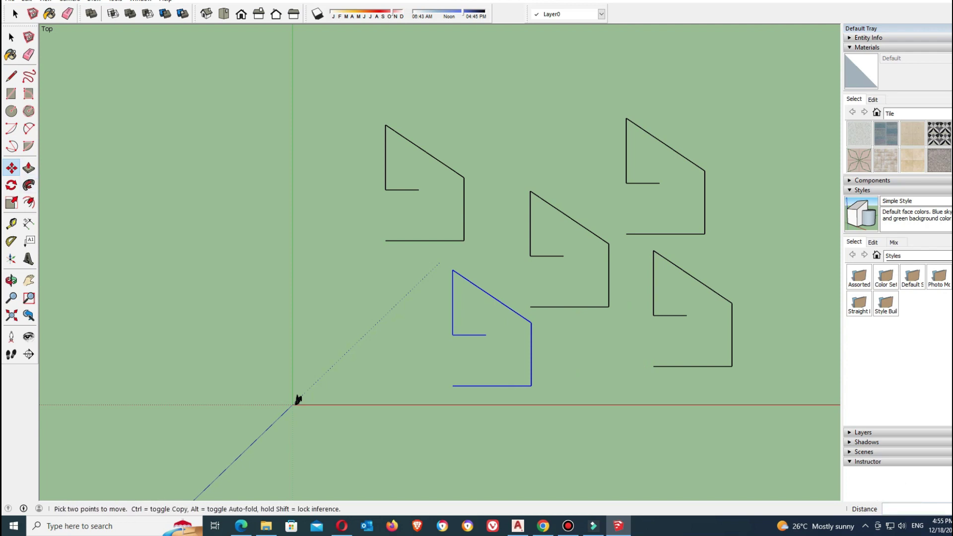
Select all five line chains and delete them.
{"action": "key", "text": "space"}
{"action": "left_click_drag", "start_coordinate": [355, 69], "coordinate": [749, 407]}
{"action": "key", "text": "Delete"}
Draw a rectangle about 5.50 m by 2.56 m between the red and green axes and view it isometrically.
{"action": "key", "text": "a"}
{"action": "key", "text": "r"}
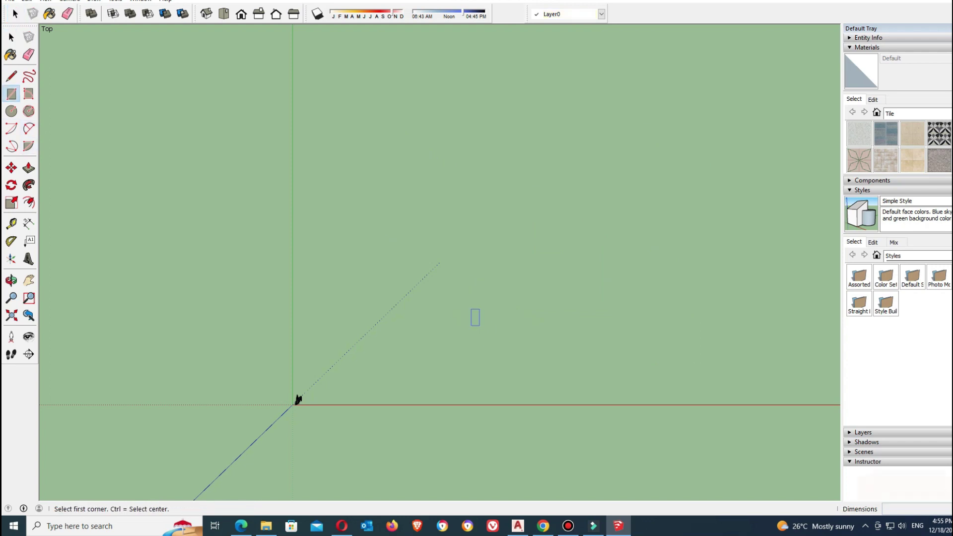
{"action": "left_click", "coordinate": [458, 316]}
{"action": "left_click", "coordinate": [561, 363]}
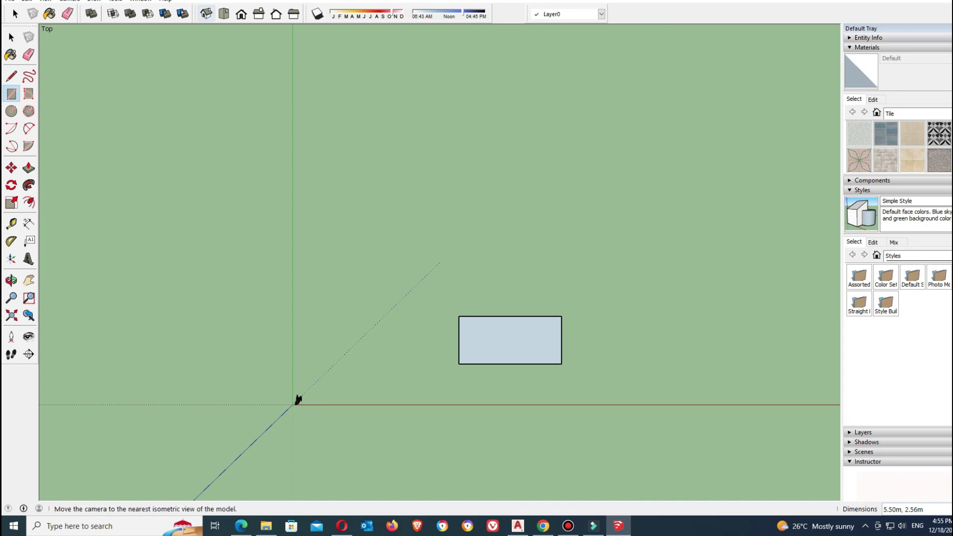
{"action": "left_click", "coordinate": [206, 14]}
{"action": "scroll", "coordinate": [503, 291], "scroll_direction": "up", "scroll_amount": 2}
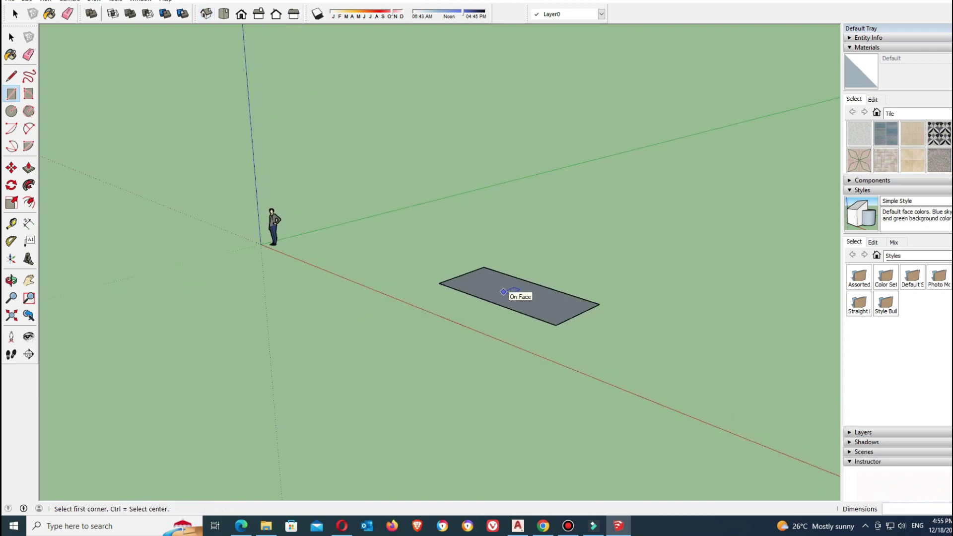
Push/Pull the rectangle's face upward 2 m into a box.
{"action": "left_click", "coordinate": [28, 168]}
{"action": "left_click", "coordinate": [519, 297]}
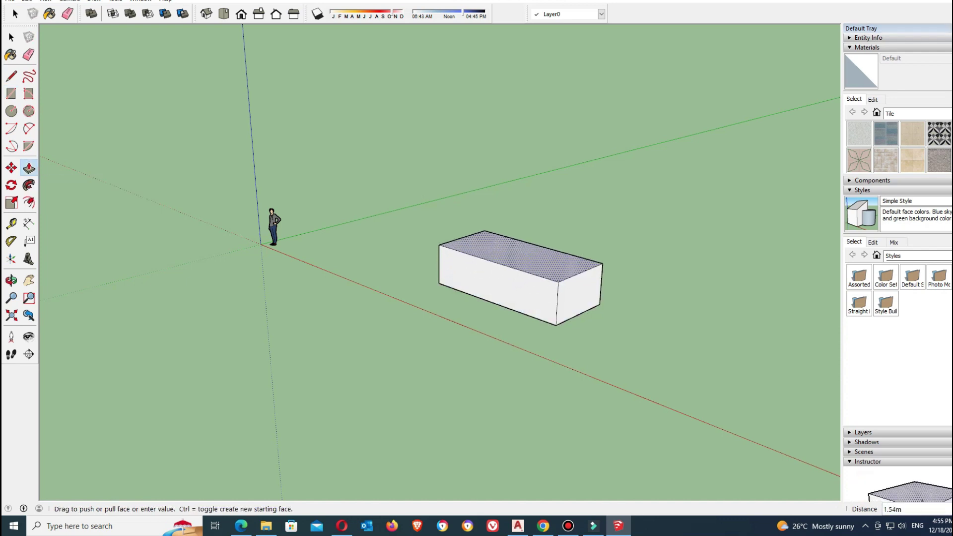
{"action": "type", "text": "2"}
{"action": "key", "text": "Return"}
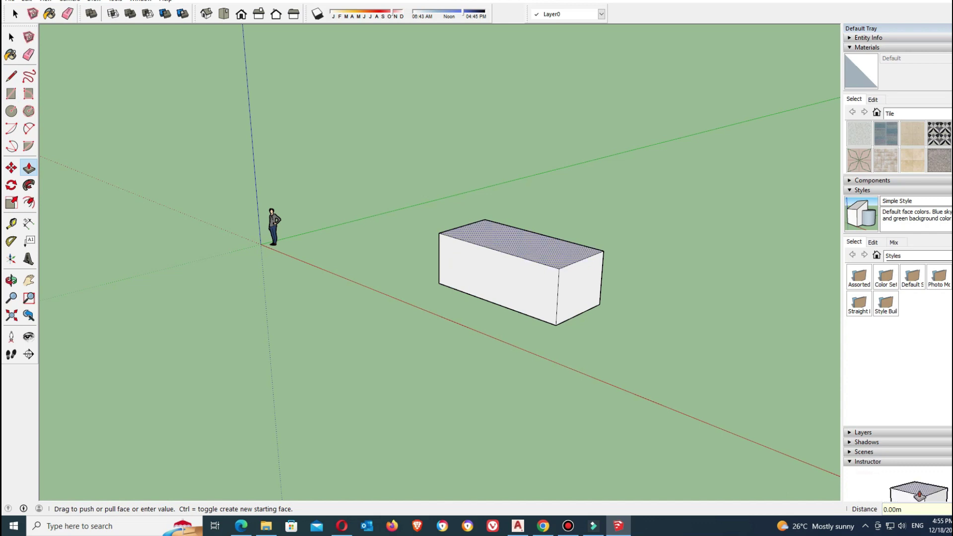
Push the box's top face down by 1 m and undo both Push/Pull operations, back to the flat rectangle.
{"action": "left_click_drag", "start_coordinate": [521, 244], "coordinate": [520, 256]}
{"action": "type", "text": "1"}
{"action": "key", "text": "Return"}
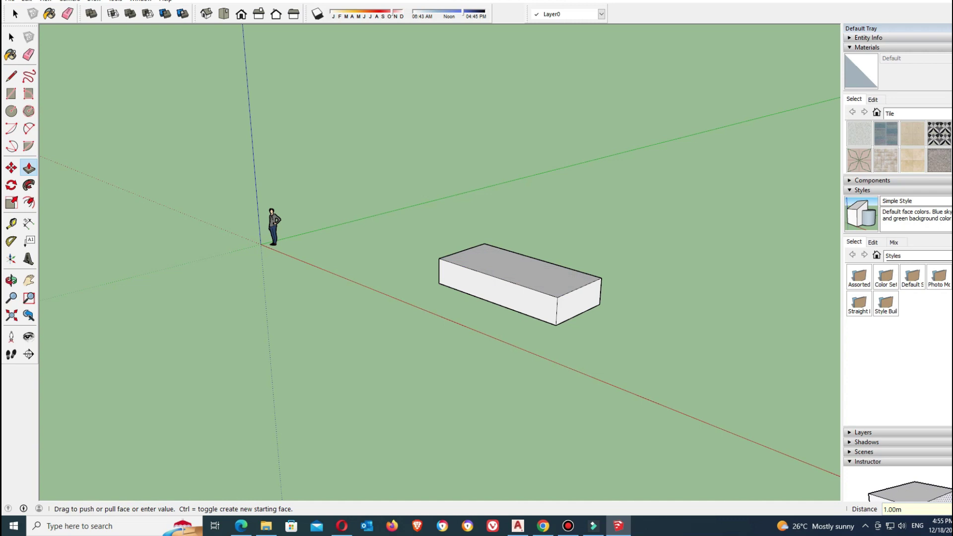
{"action": "key", "text": "ctrl+z"}
{"action": "key", "text": "ctrl+z"}
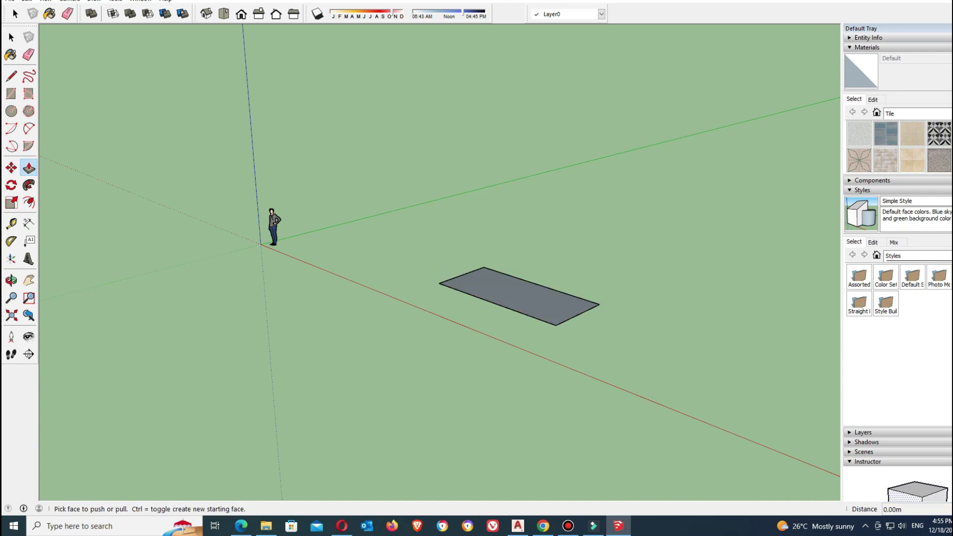
{"action": "left_click", "coordinate": [11, 185]}
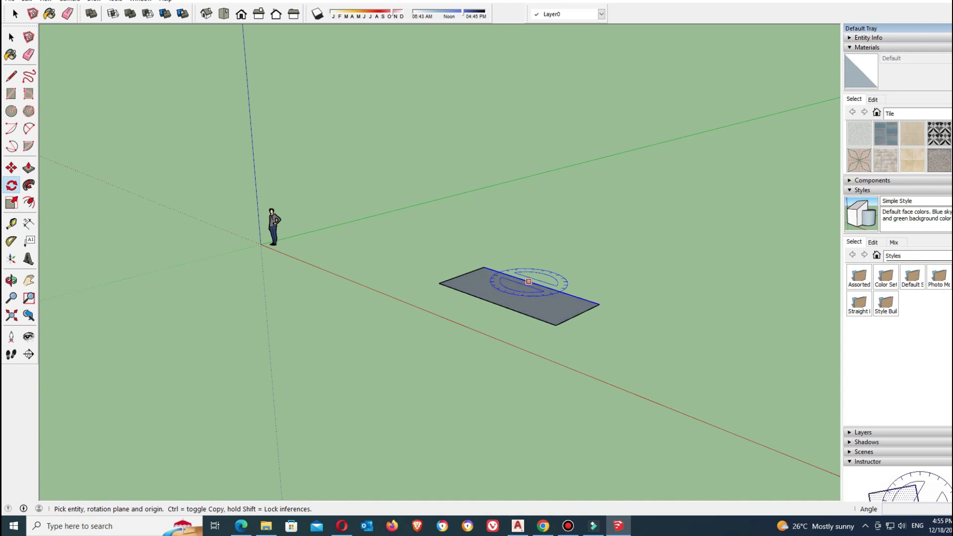
{"action": "left_click", "coordinate": [528, 282]}
{"action": "left_click", "coordinate": [599, 303]}
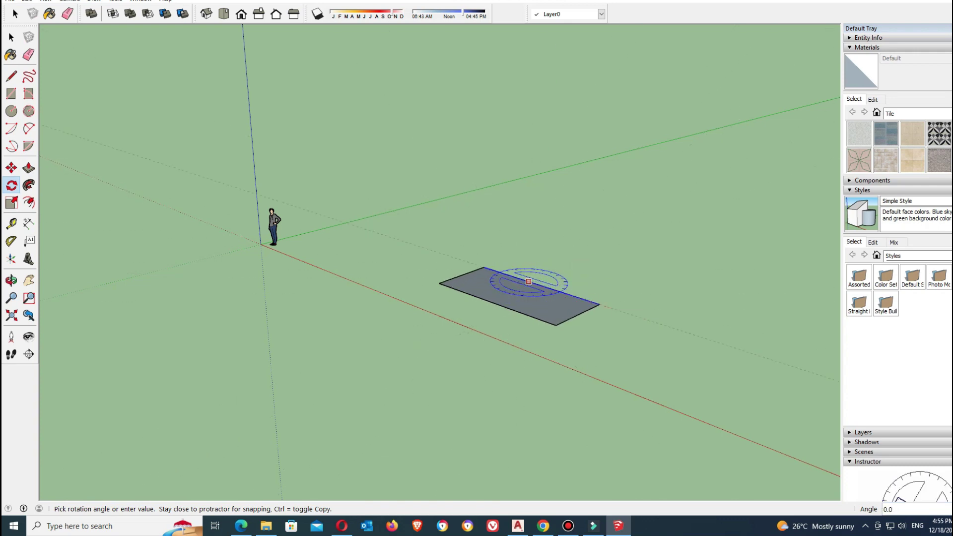
{"action": "key", "text": "Escape"}
Select the whole rectangle and rotate it 90° on the ground plane about the midpoint of its far long edge.
{"action": "left_click", "coordinate": [11, 37]}
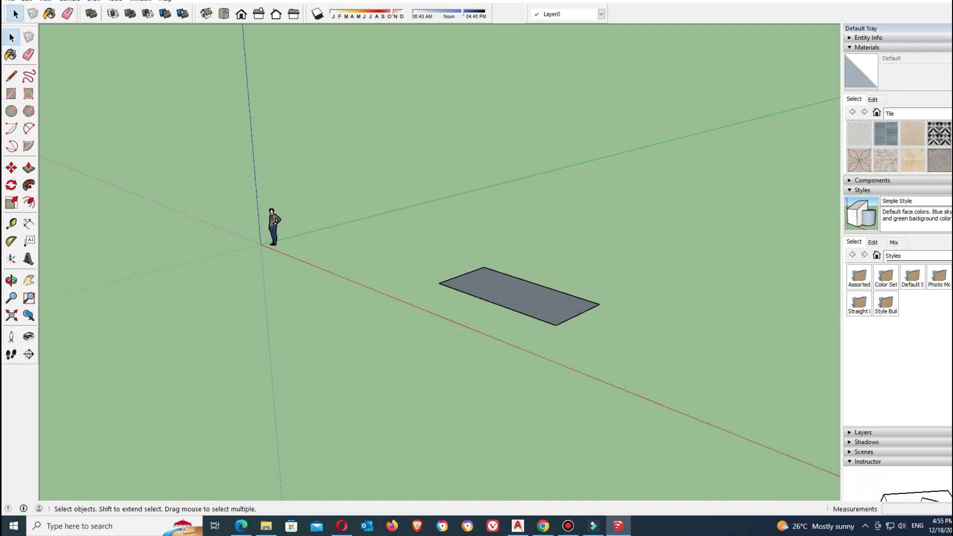
{"action": "left_click_drag", "start_coordinate": [430, 265], "coordinate": [612, 353]}
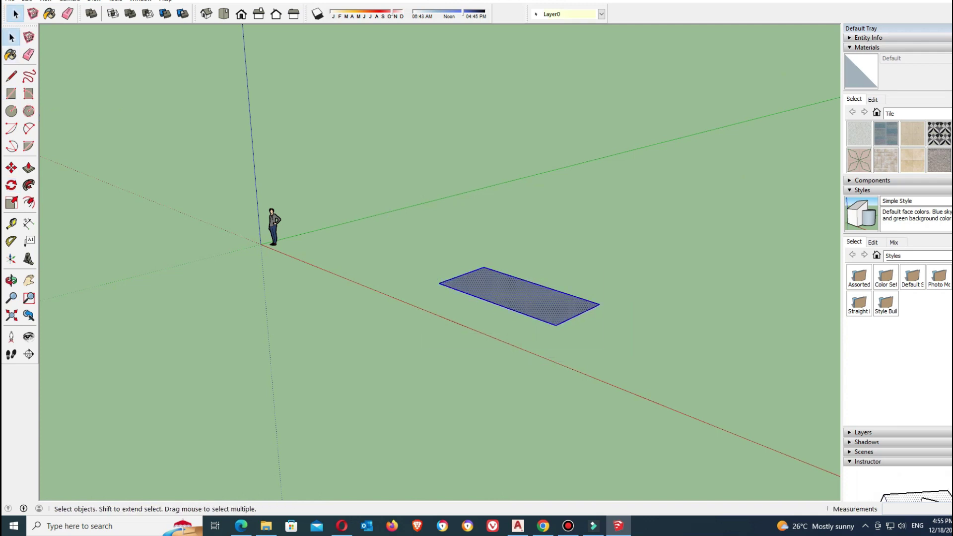
{"action": "left_click", "coordinate": [11, 185]}
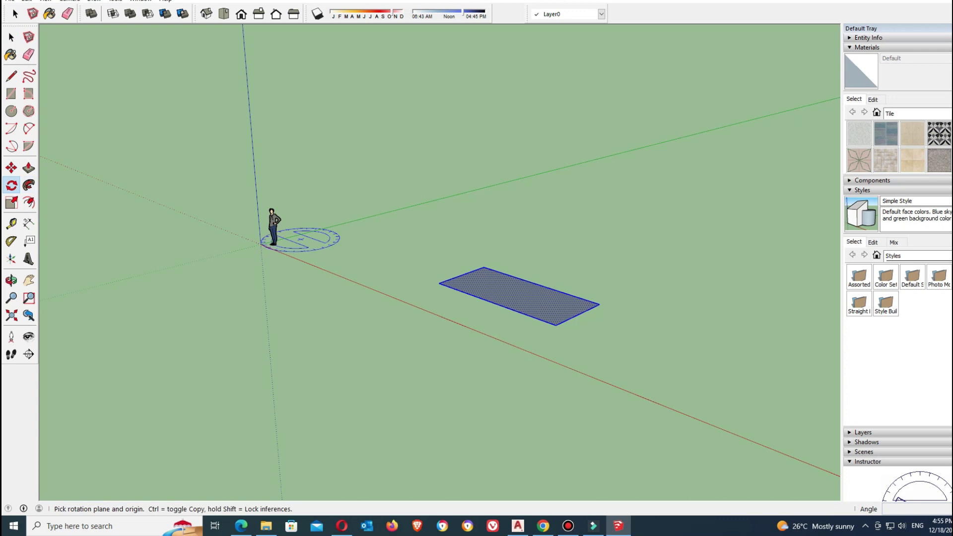
{"action": "left_click", "coordinate": [529, 282]}
{"action": "left_click", "coordinate": [617, 310]}
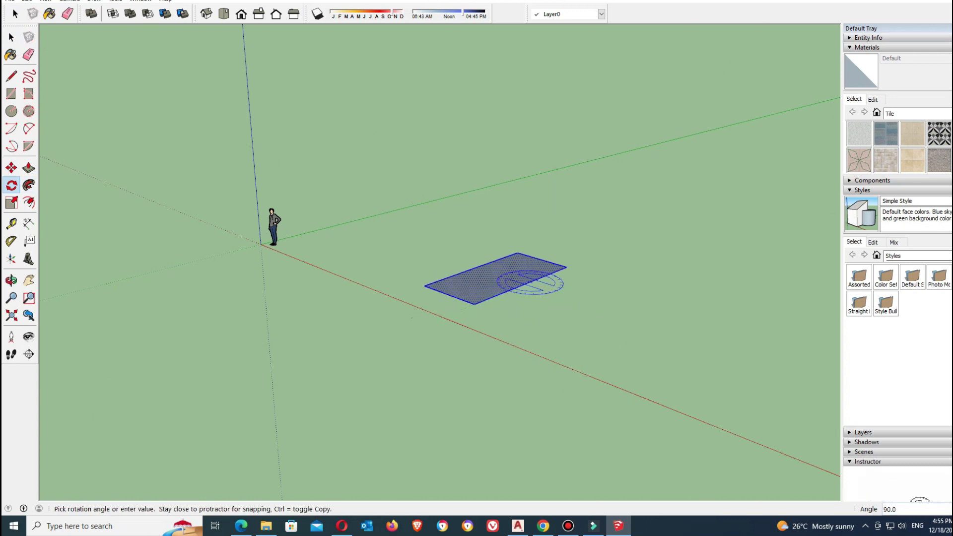
{"action": "left_click", "coordinate": [396, 313]}
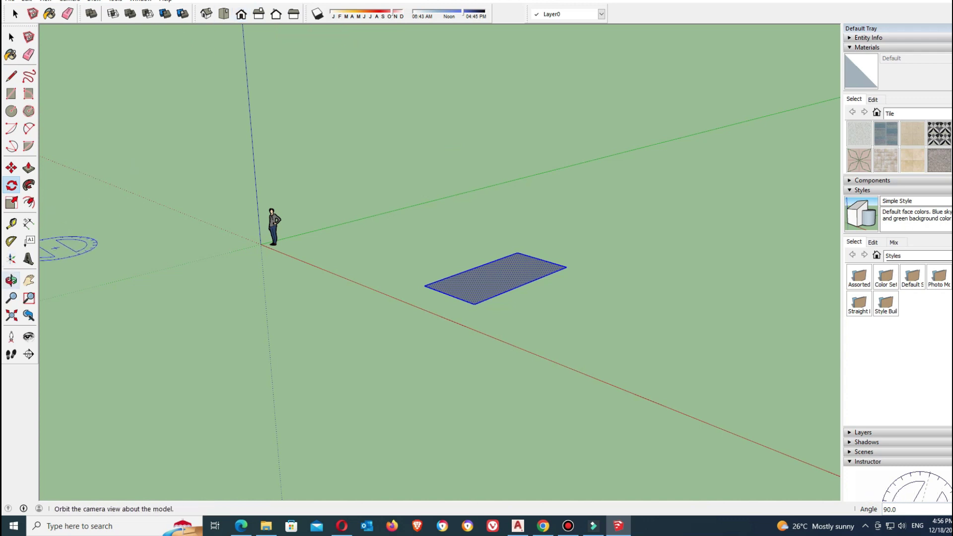
{"action": "left_click", "coordinate": [10, 280]}
{"action": "middle_click_drag", "start_coordinate": [476, 293], "coordinate": [263, 313]}
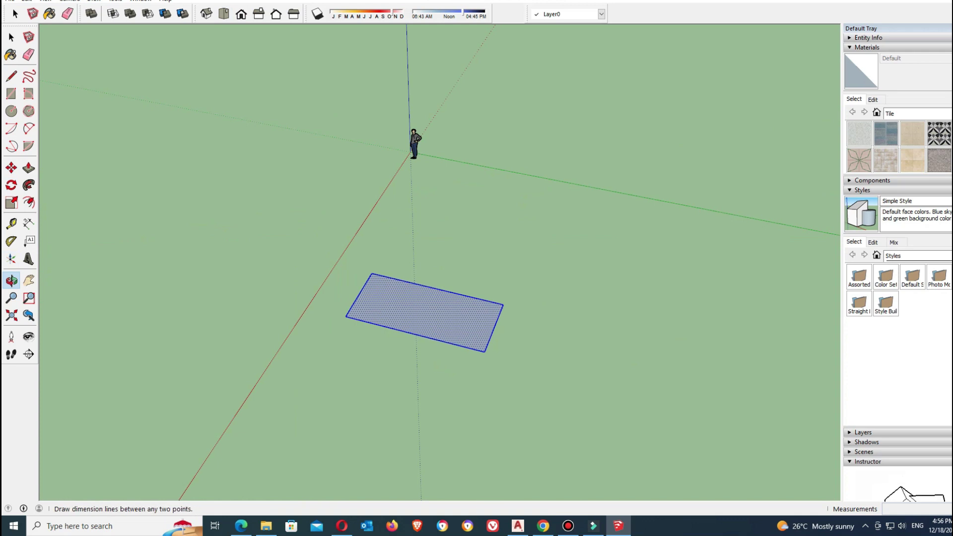
{"action": "left_click", "coordinate": [11, 185]}
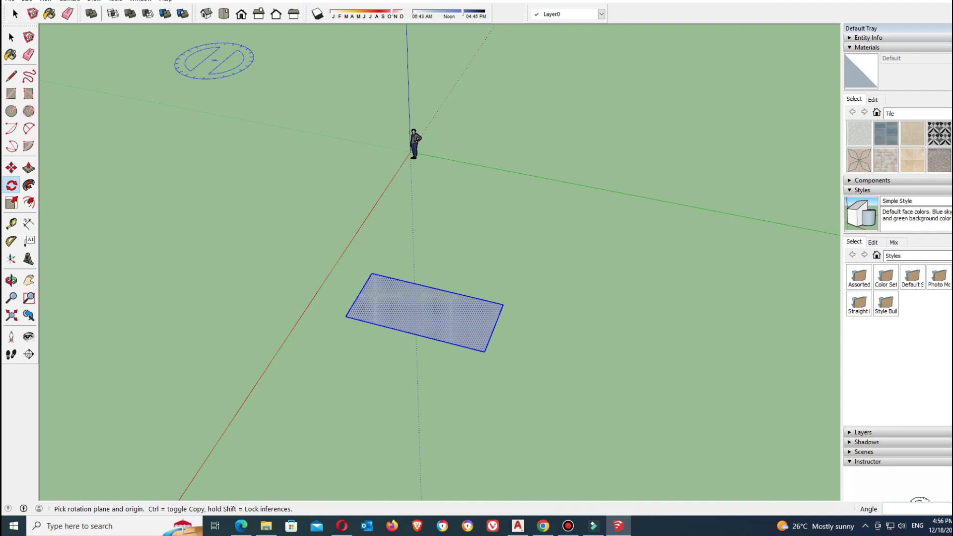
{"action": "left_click", "coordinate": [206, 14]}
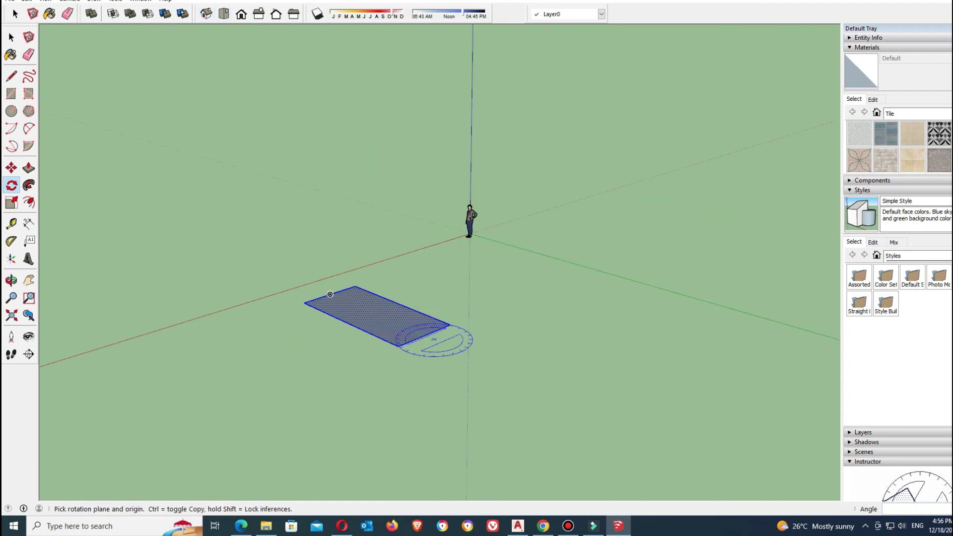
{"action": "left_click", "coordinate": [425, 335]}
{"action": "key", "text": "Escape"}
{"action": "scroll", "coordinate": [470, 218], "scroll_direction": "up", "scroll_amount": 4}
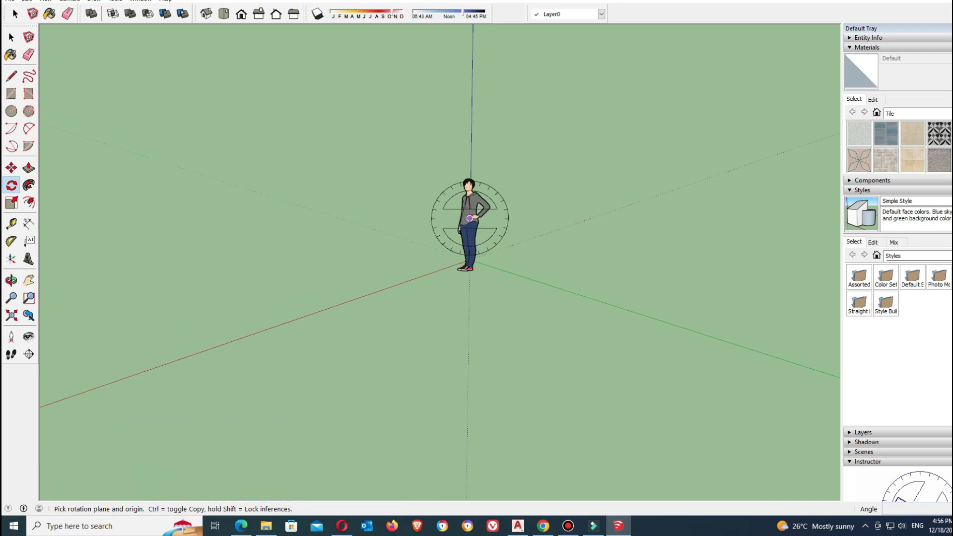
{"action": "left_click", "coordinate": [468, 218]}
{"action": "left_click", "coordinate": [470, 218]}
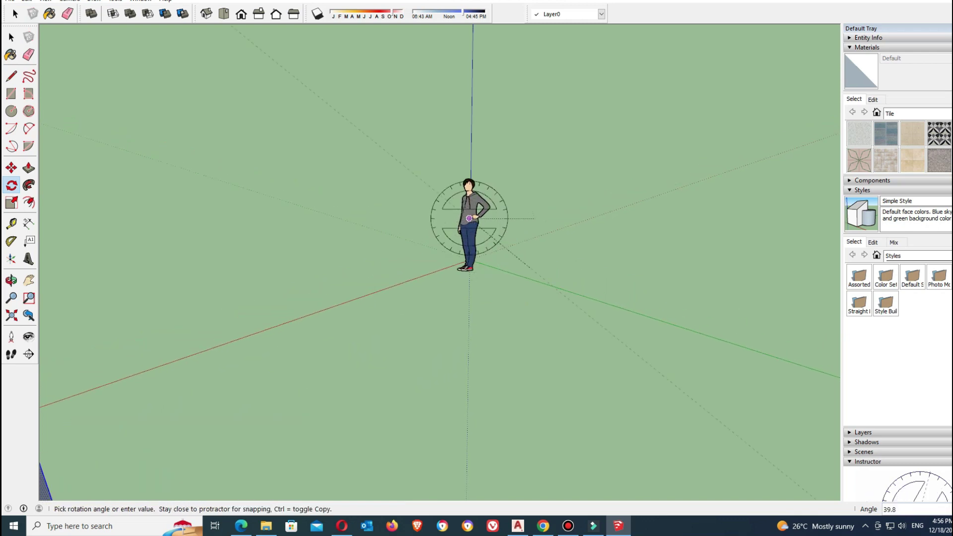
{"action": "key", "text": "Escape"}
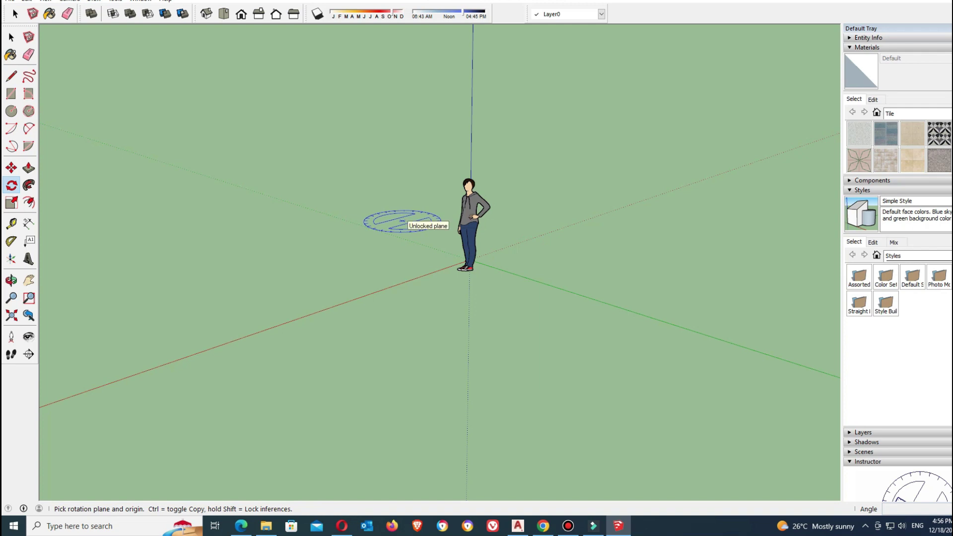
Select the standing human figure at the origin.
{"action": "scroll", "coordinate": [399, 224], "scroll_direction": "down", "scroll_amount": 2}
{"action": "key", "text": "space"}
{"action": "left_click", "coordinate": [11, 37]}
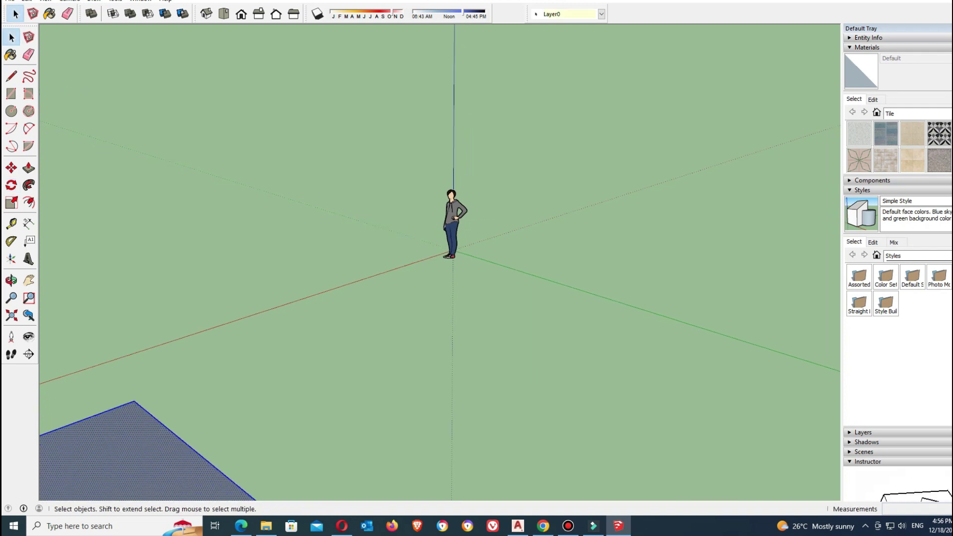
{"action": "left_click", "coordinate": [452, 219]}
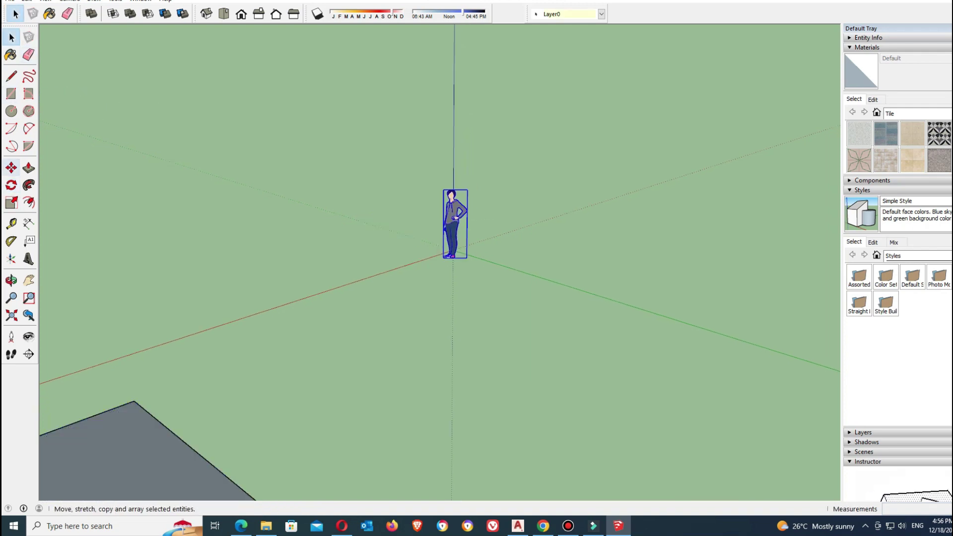